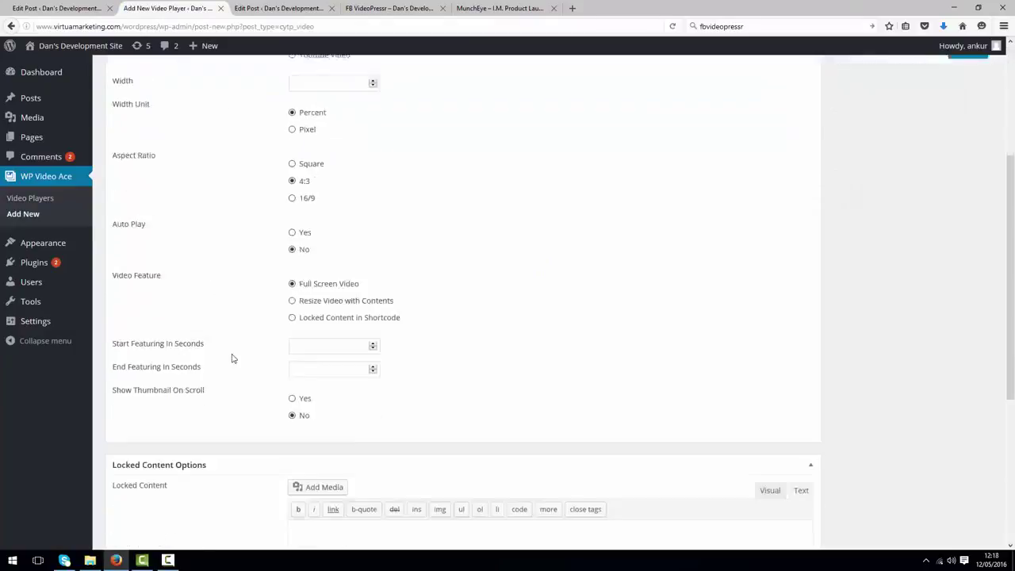
# Step: Leave the new video player form and open the list of existing video players
pyautogui.scroll(3, 233, 356)
pyautogui.click(41, 72)
pyautogui.moveTo(228, 214)
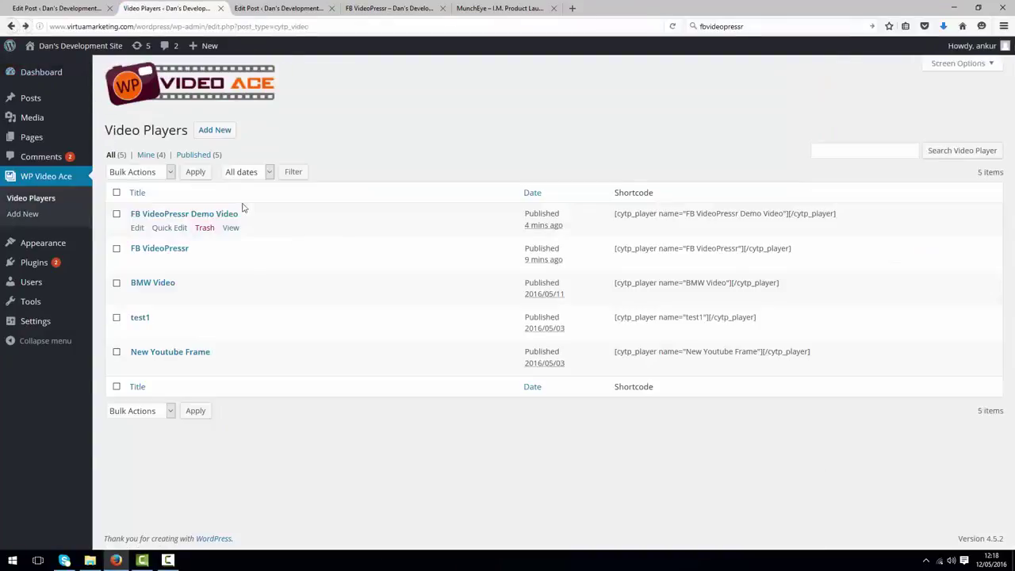
# Step: Look over the edit page of the FB VideoPressr Demo Video player and return to the player list
pyautogui.click(137, 228)
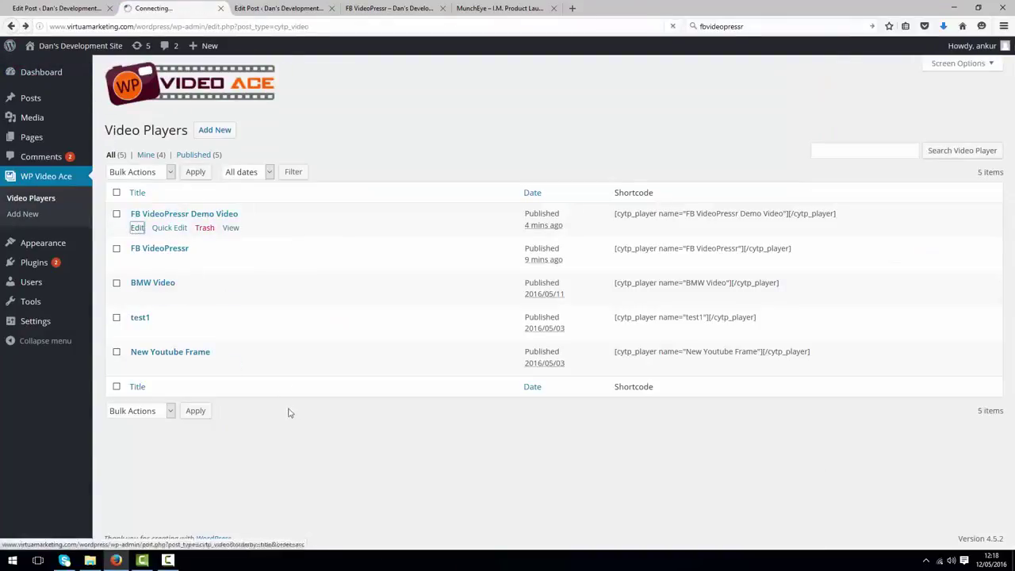
pyautogui.scroll(-8, 249, 341)
pyautogui.scroll(10, 249, 360)
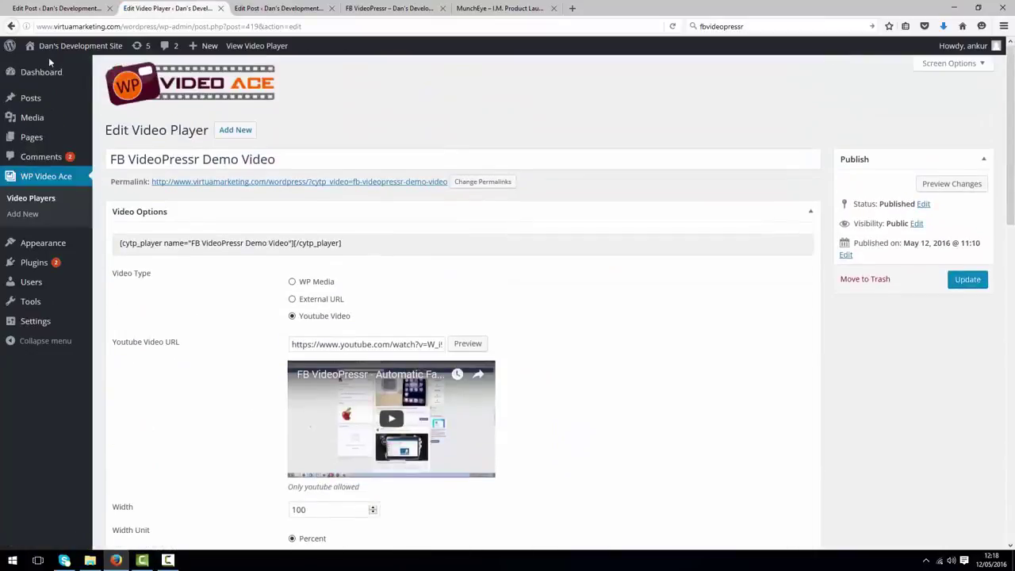
pyautogui.click(11, 26)
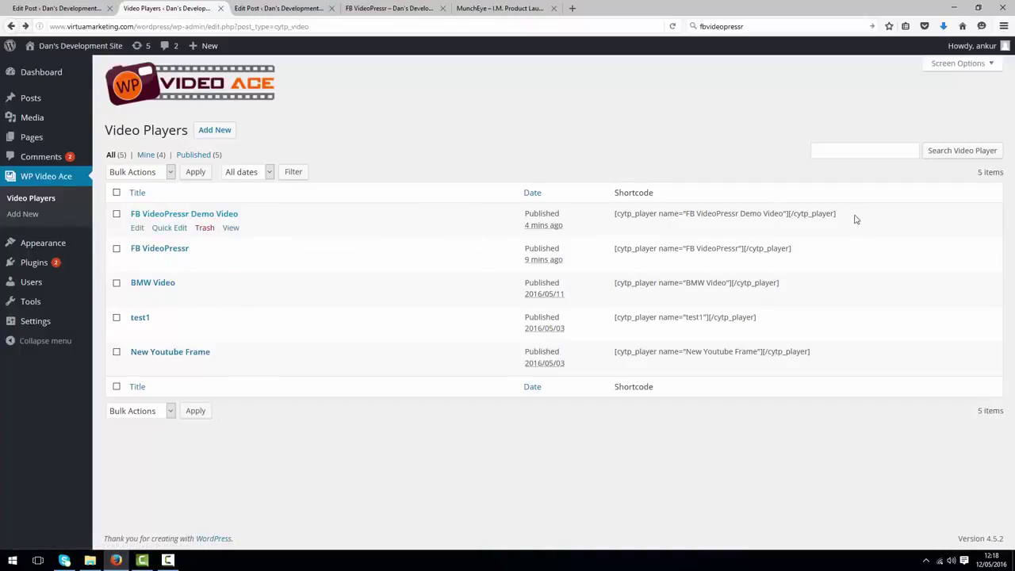
# Step: Copy the shortcode of the FB VideoPressr Demo Video player from the player list
pyautogui.moveTo(854, 219); pyautogui.dragTo(559, 226)
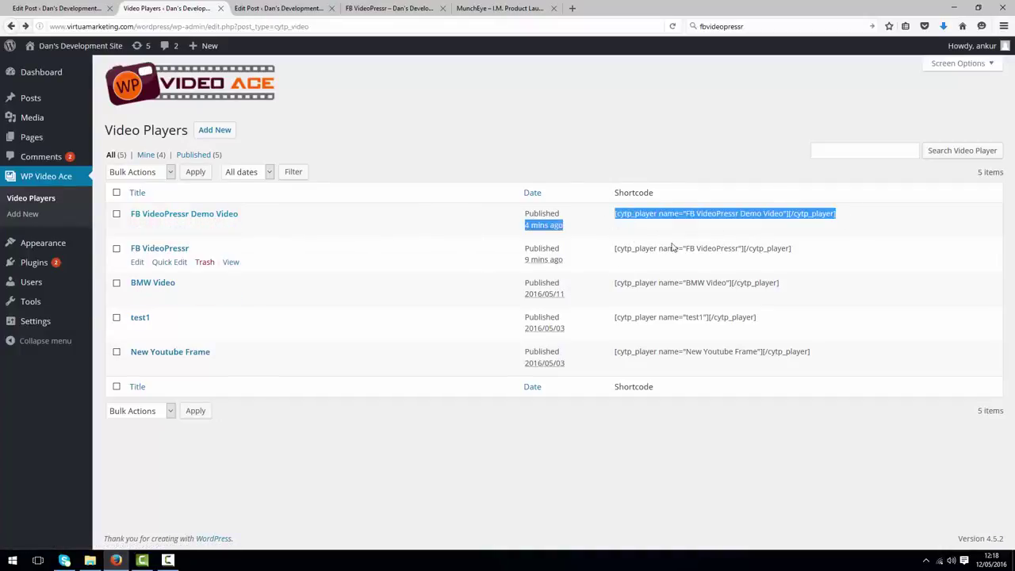
pyautogui.click(626, 219)
pyautogui.tripleClick(861, 223)
pyautogui.hotkey('ctrl', 'c')
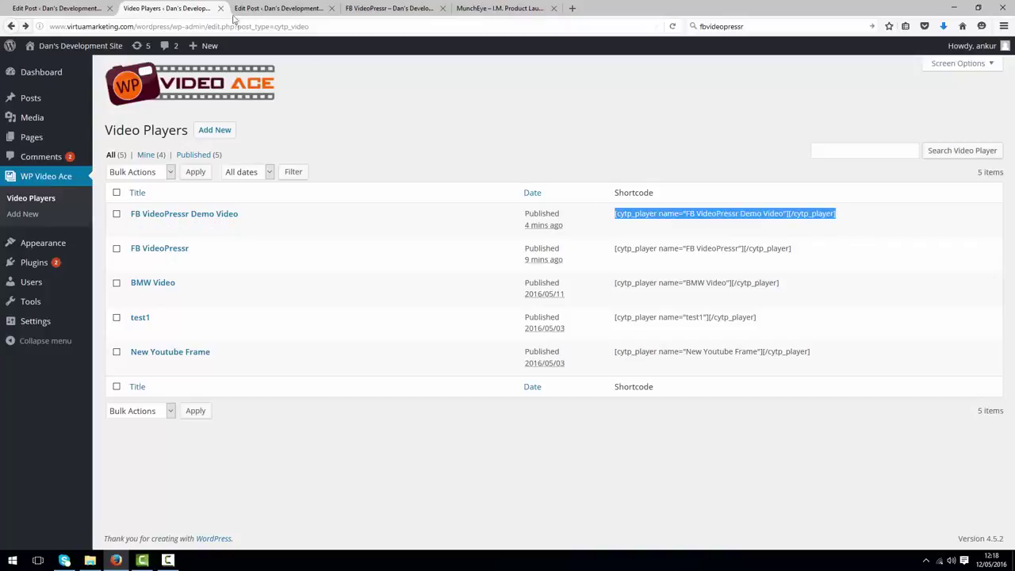
# Step: Show where the player shortcode sits in the FB VideoPressr post by selecting its line in the post editor
pyautogui.click(278, 8)
pyautogui.hotkey('ctrl', 'v')
pyautogui.moveTo(412, 238); pyautogui.dragTo(93, 222)
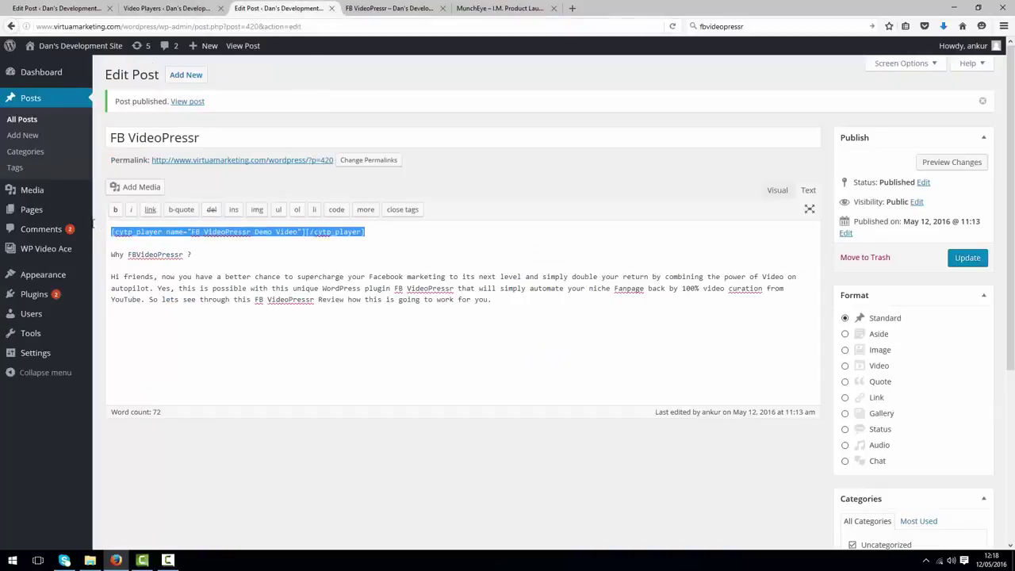
pyautogui.moveTo(402, 237); pyautogui.dragTo(111, 232)
pyautogui.moveTo(393, 232); pyautogui.dragTo(96, 231)
# Step: Return to the video players list and open FB VideoPressr Demo Video for editing
pyautogui.click(182, 9)
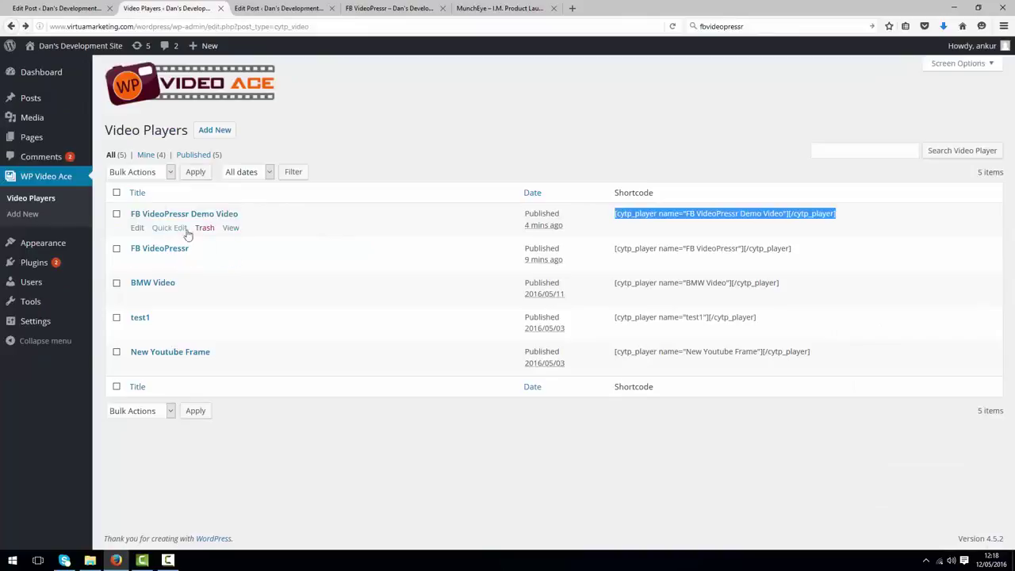
pyautogui.click(137, 228)
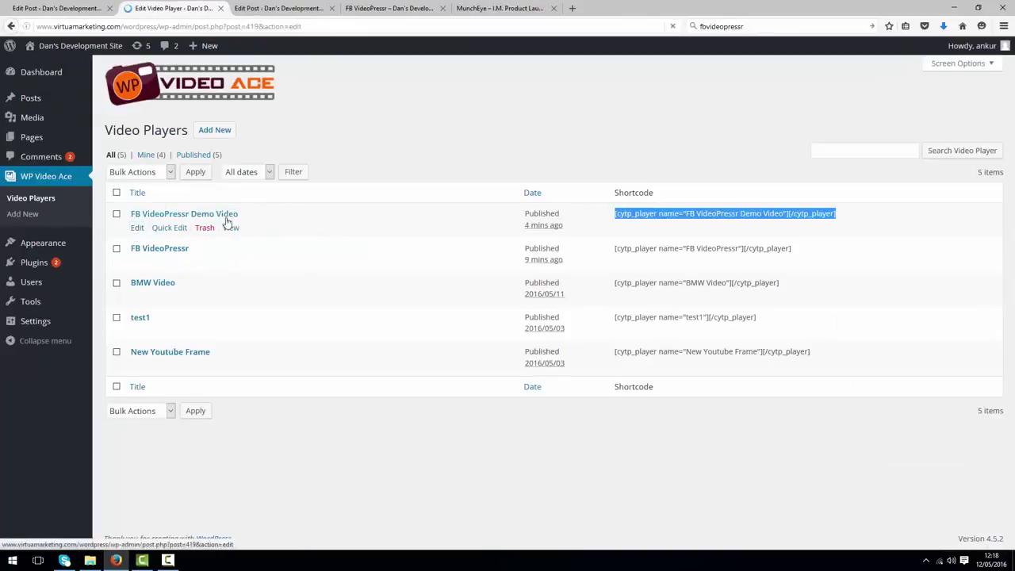
pyautogui.scroll(-2, 242, 278)
pyautogui.scroll(2, 242, 278)
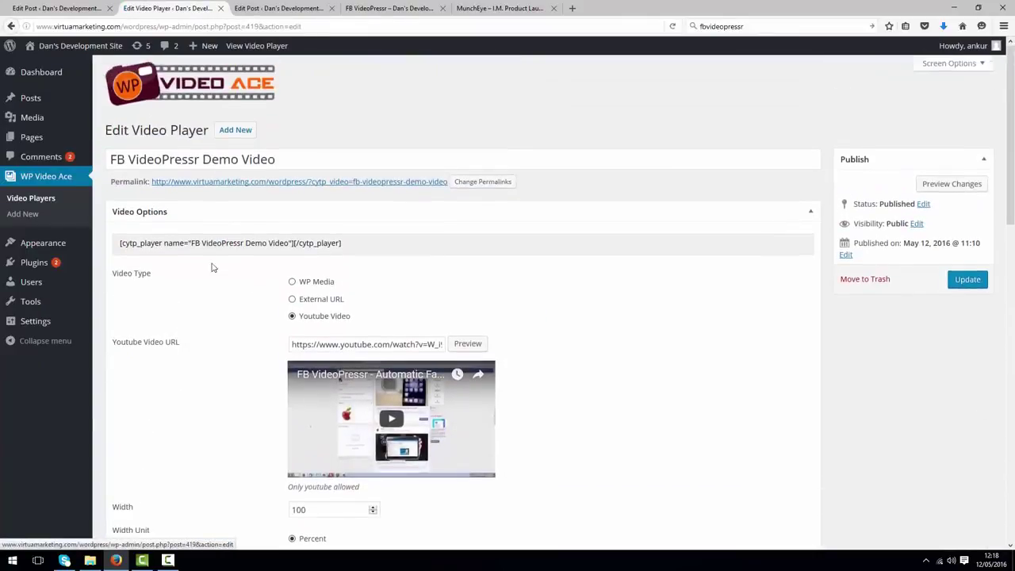
pyautogui.scroll(-7, 247, 306)
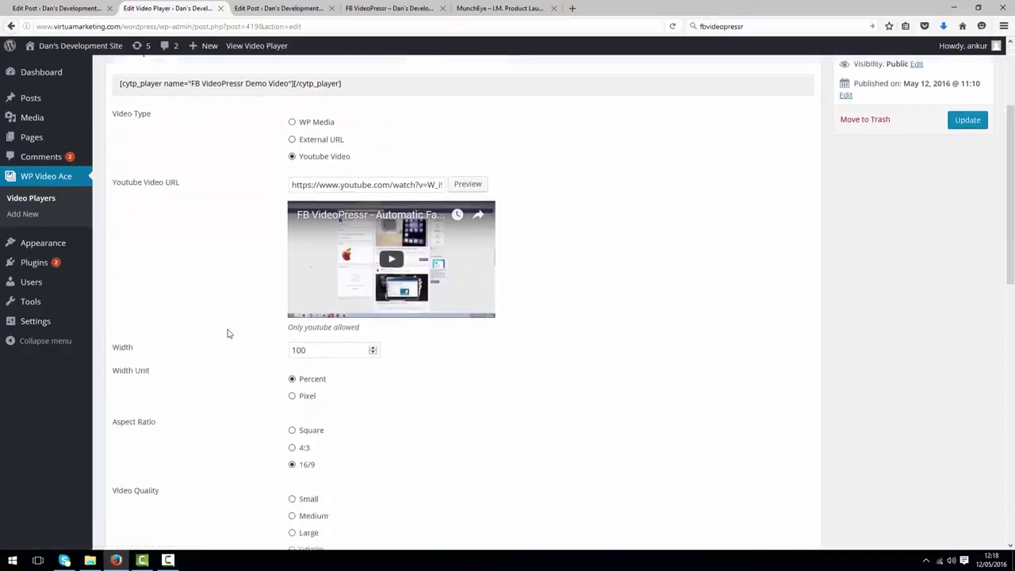
pyautogui.scroll(7, 257, 363)
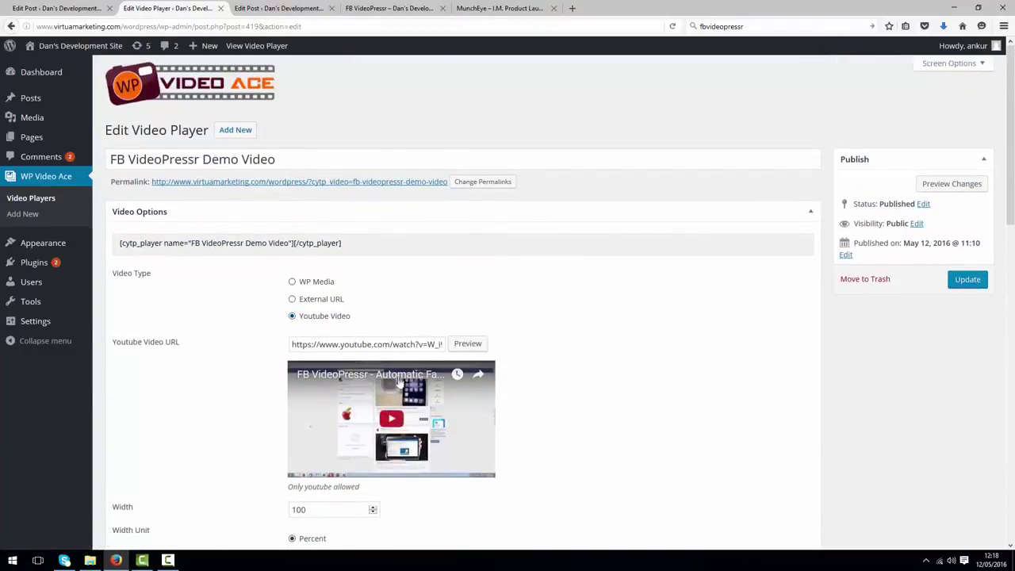
# Step: Examine the player's Youtube Video URL by selecting the whole address, and check the video preview below it
pyautogui.click(367, 345)
pyautogui.doubleClick(352, 345)
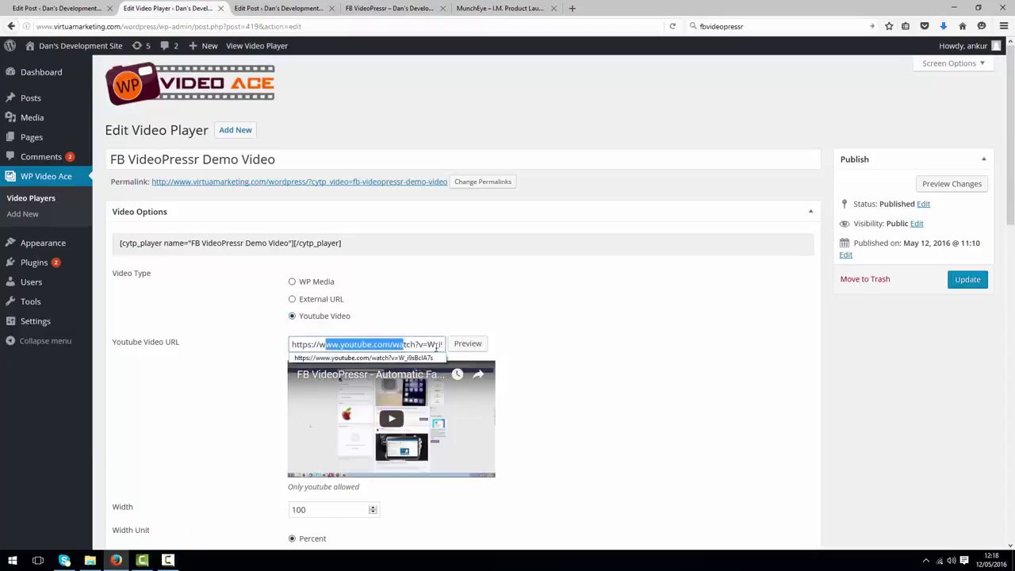
pyautogui.moveTo(441, 344); pyautogui.dragTo(289, 361)
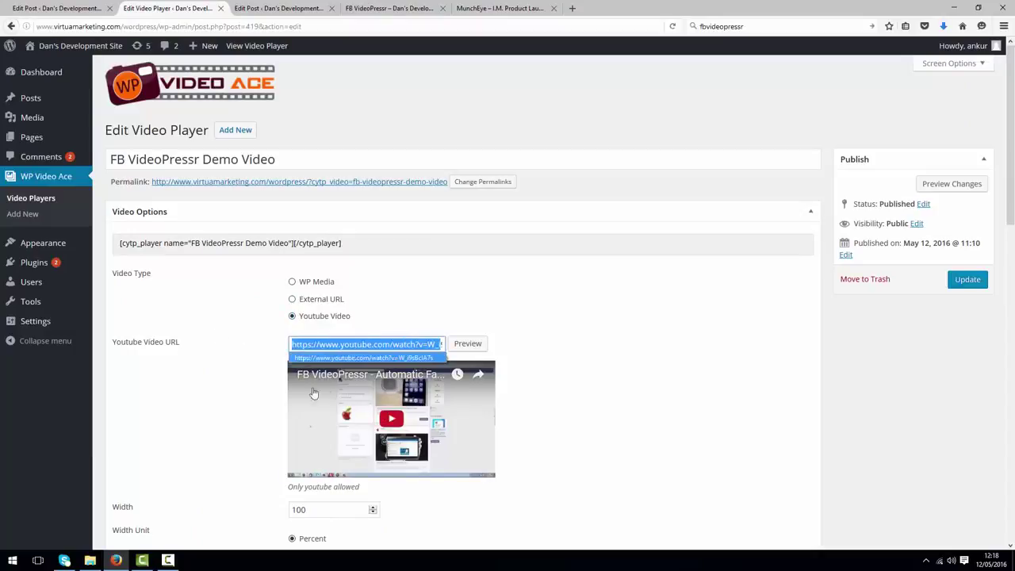
pyautogui.scroll(-1, 409, 428)
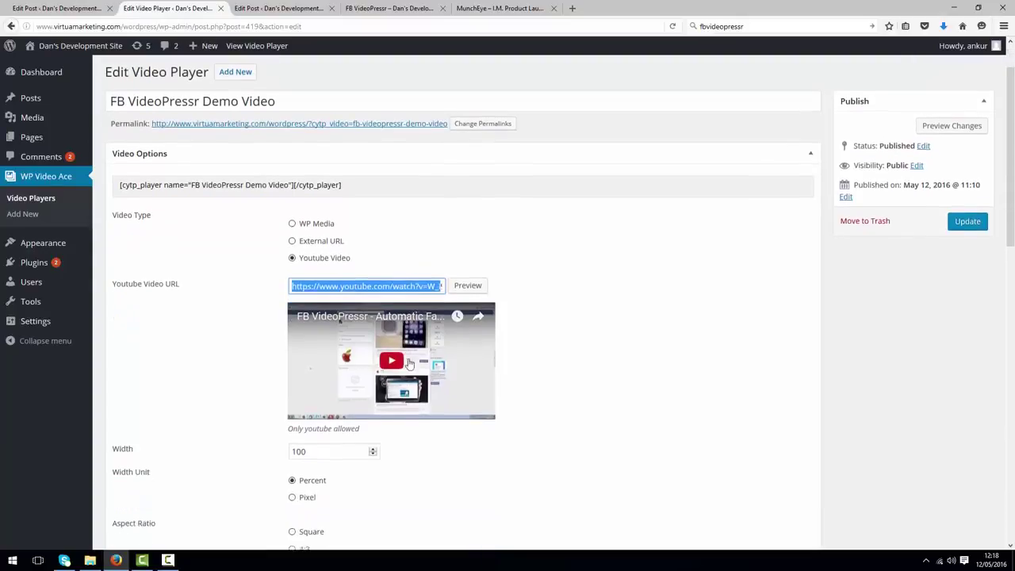
# Step: Try the WP Media and External URL video types to inspect their source fields, and return the type to Youtube Video
pyautogui.click(292, 218)
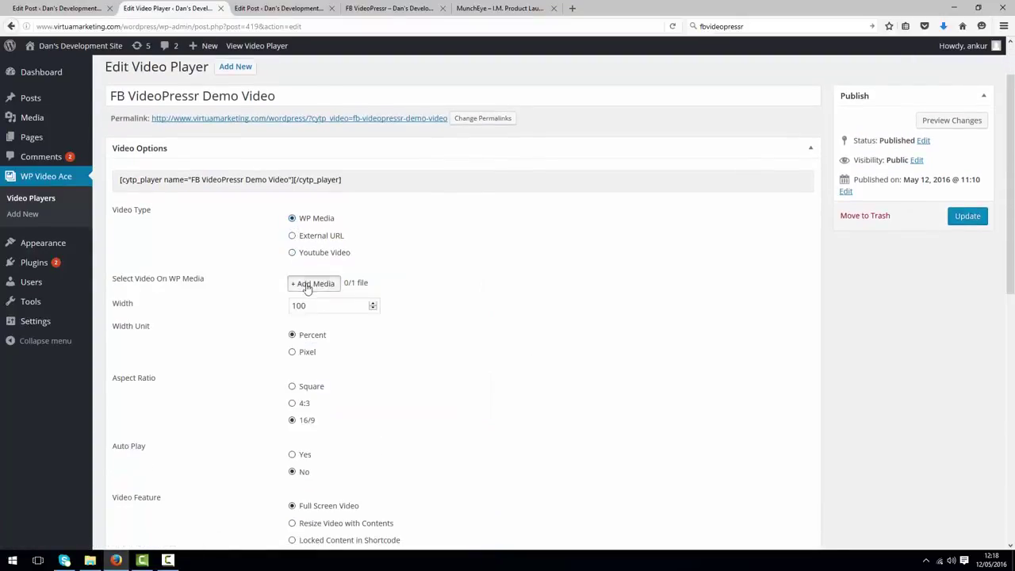
pyautogui.click(306, 283)
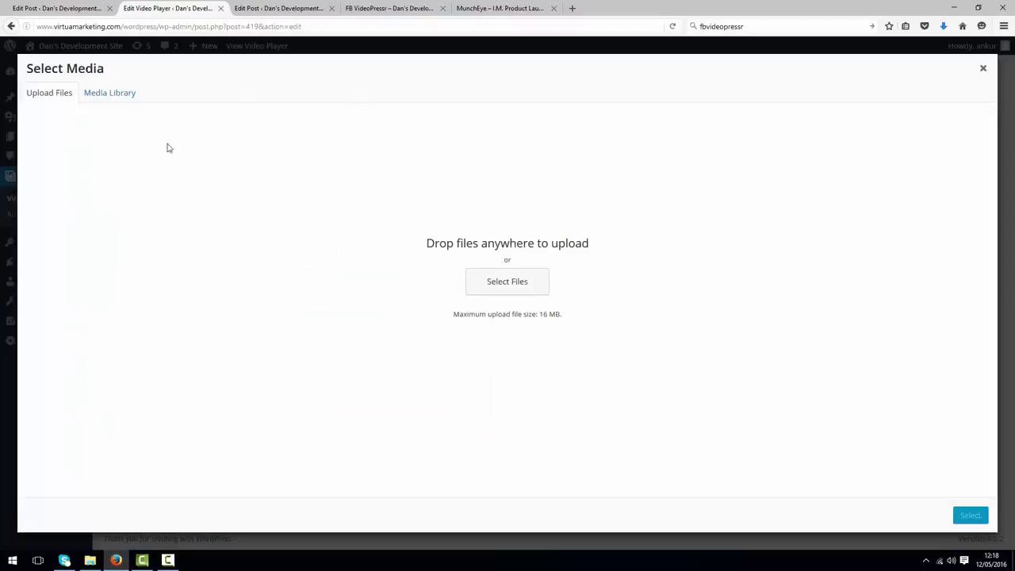
pyautogui.click(980, 70)
pyautogui.click(292, 236)
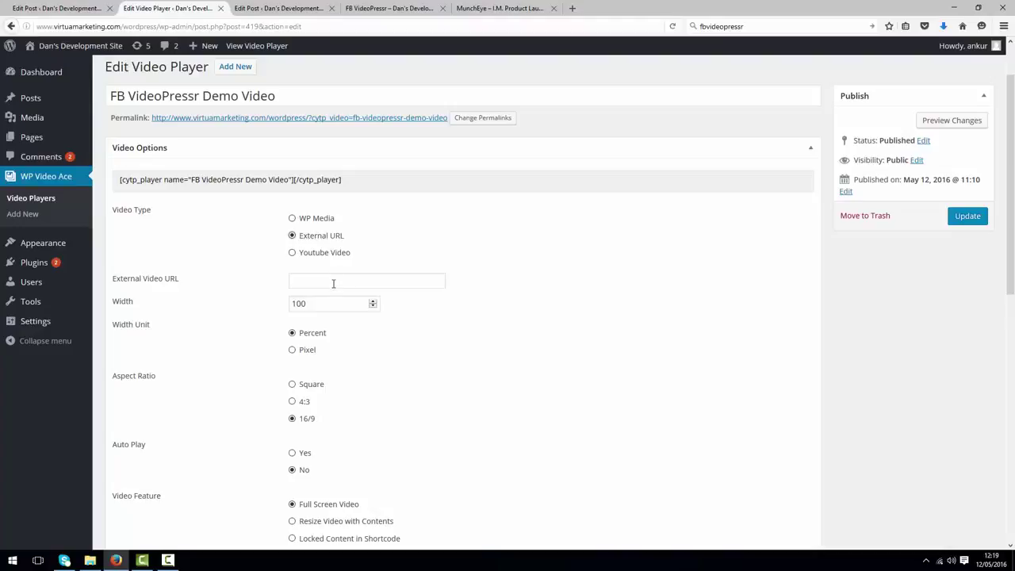
pyautogui.click(333, 283)
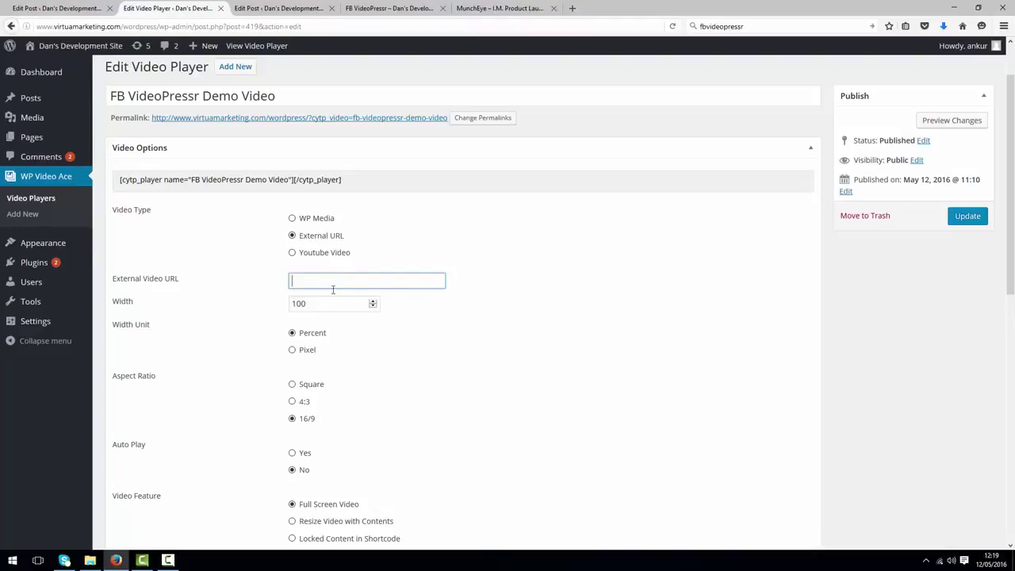
pyautogui.click(291, 252)
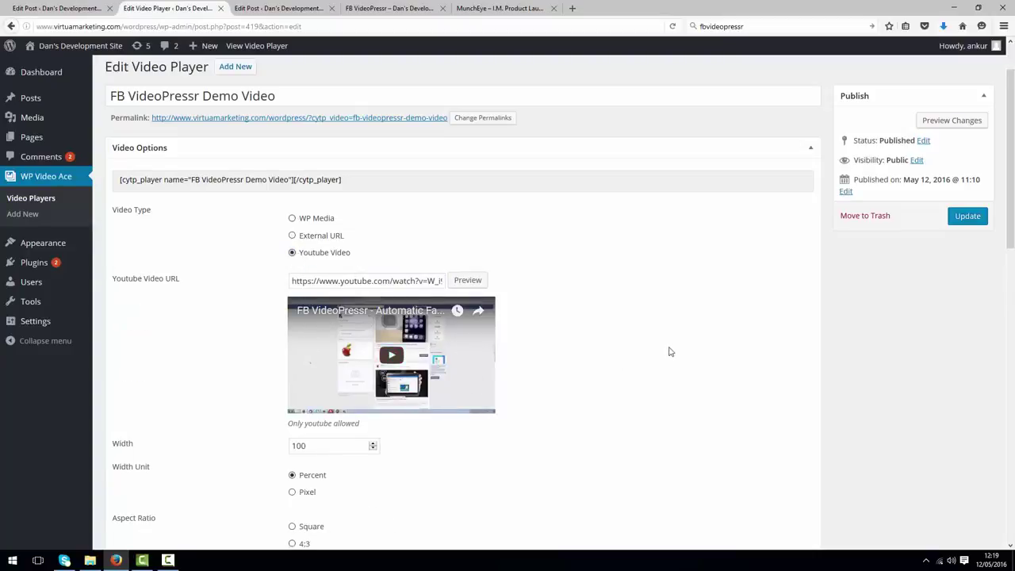
# Step: Review the player's width, width unit, aspect ratio, video quality, auto play and video feature options
pyautogui.scroll(-2, 463, 287)
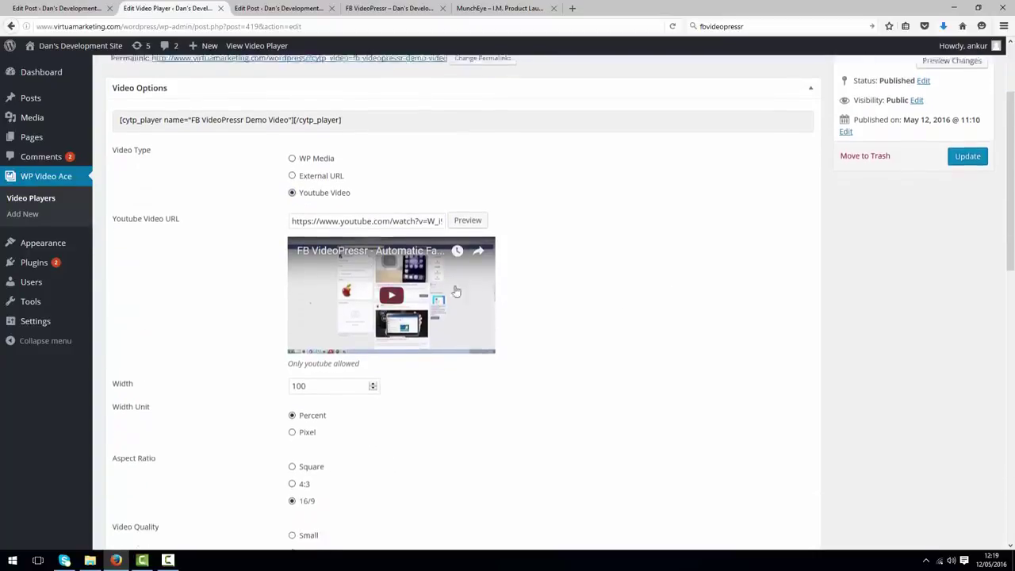
pyautogui.scroll(-3, 295, 249)
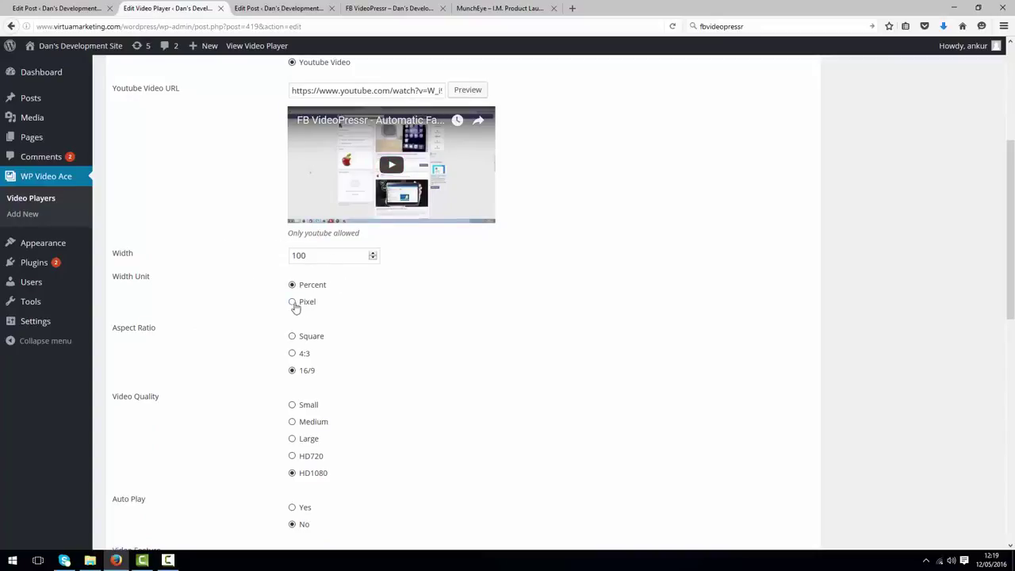
pyautogui.scroll(-3, 348, 325)
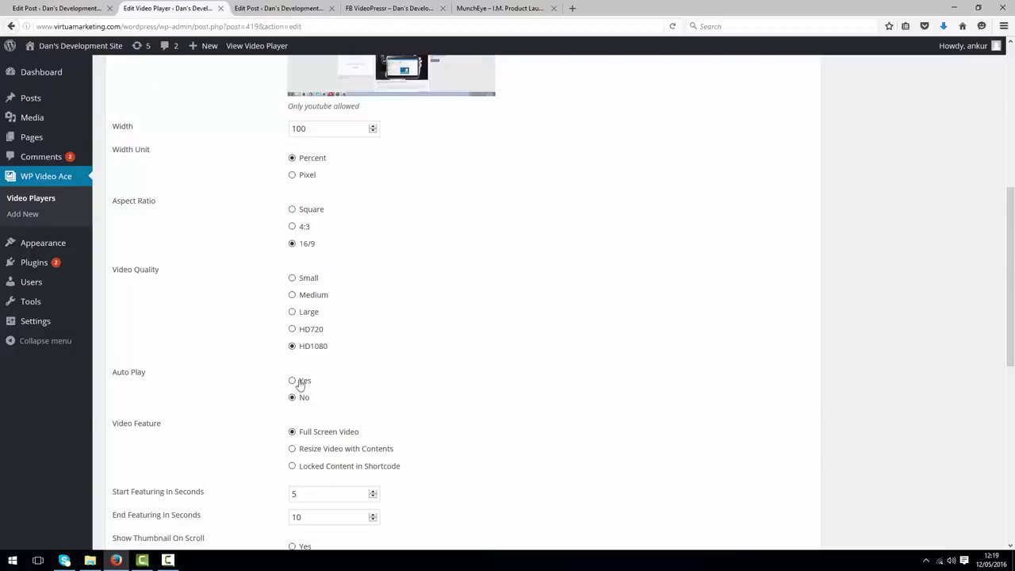
pyautogui.scroll(3, 320, 394)
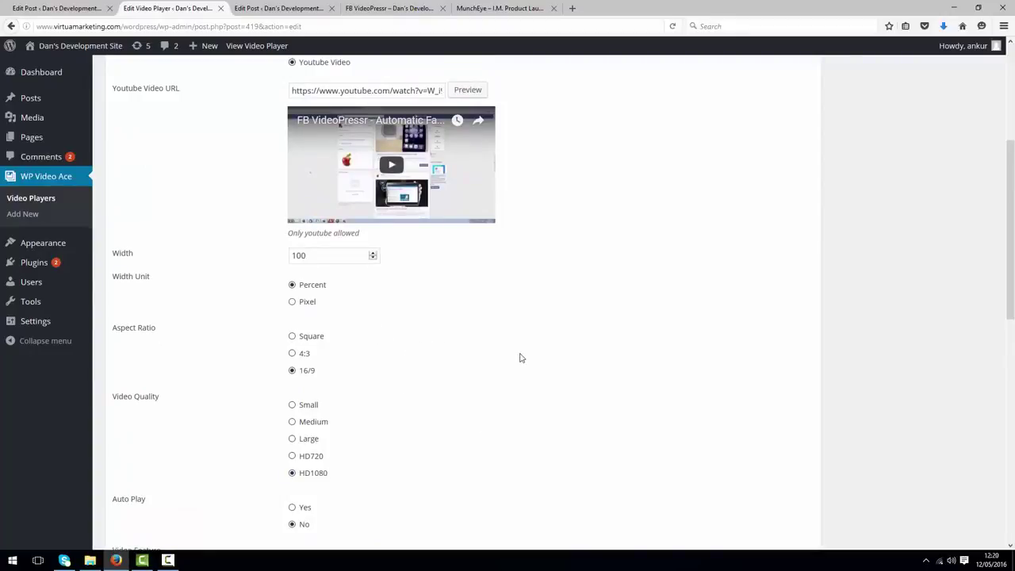
pyautogui.scroll(4, 513, 400)
pyautogui.scroll(-5, 511, 393)
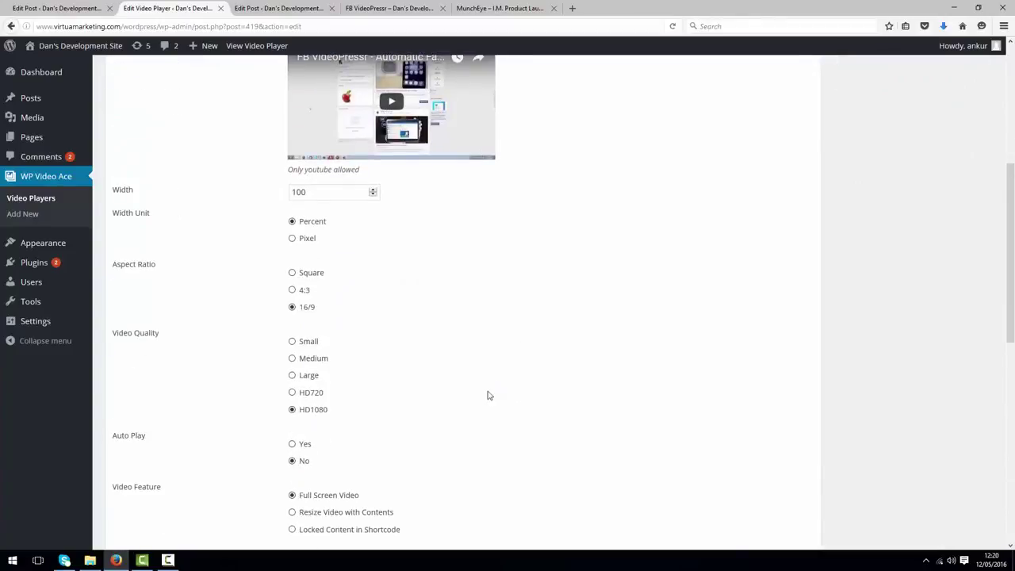
pyautogui.scroll(-3, 479, 395)
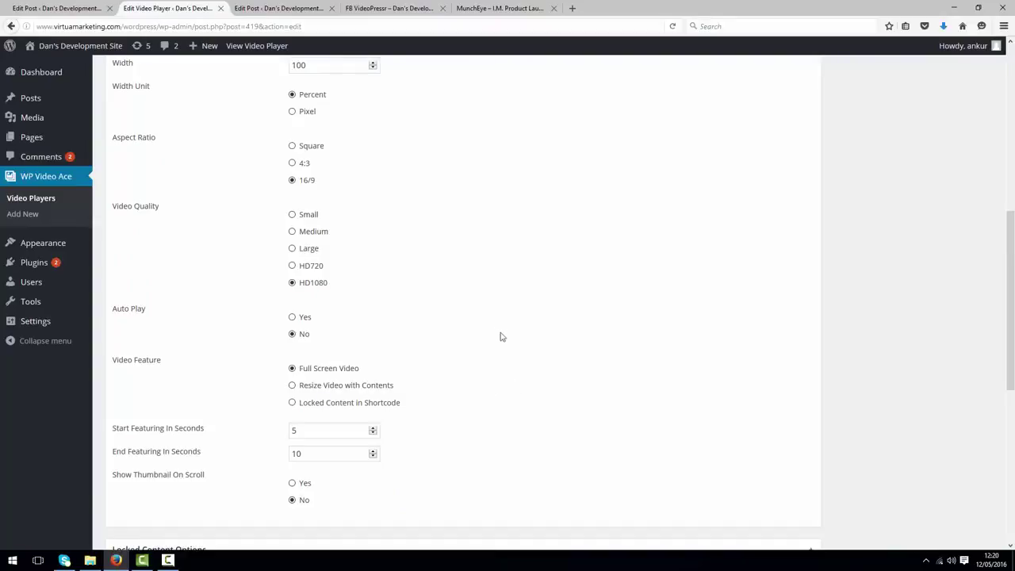
# Step: Try the Resize Video with Contents and Locked Content in Shortcode features, and set the video feature back to Full Screen Video
pyautogui.click(292, 387)
pyautogui.click(292, 402)
pyautogui.click(292, 370)
pyautogui.scroll(-3, 387, 340)
pyautogui.scroll(2, 458, 370)
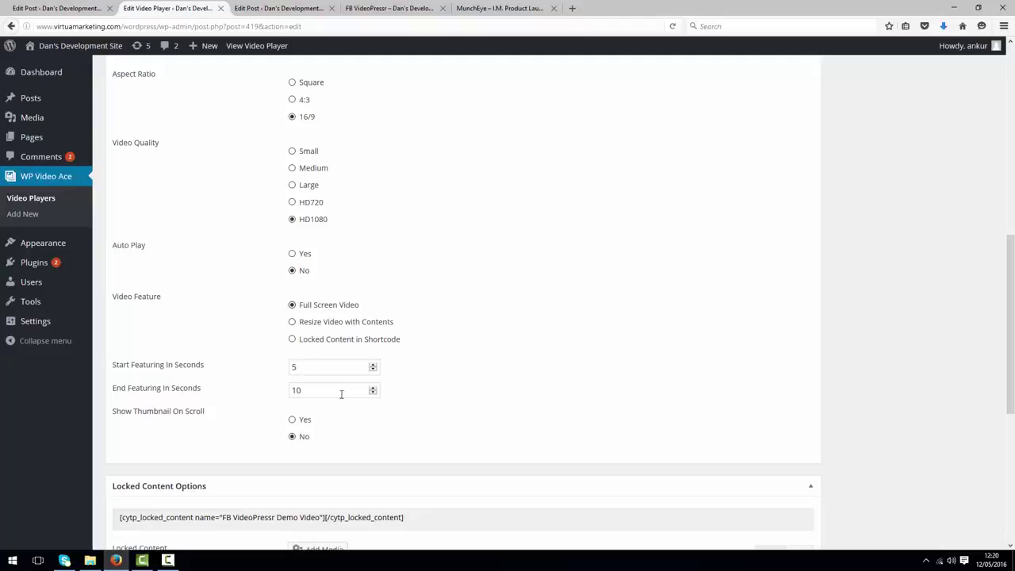
# Step: Examine the Start Featuring In Seconds and End Featuring In Seconds values of the player
pyautogui.doubleClick(315, 360)
pyautogui.click(309, 364)
pyautogui.doubleClick(301, 367)
pyautogui.doubleClick(312, 390)
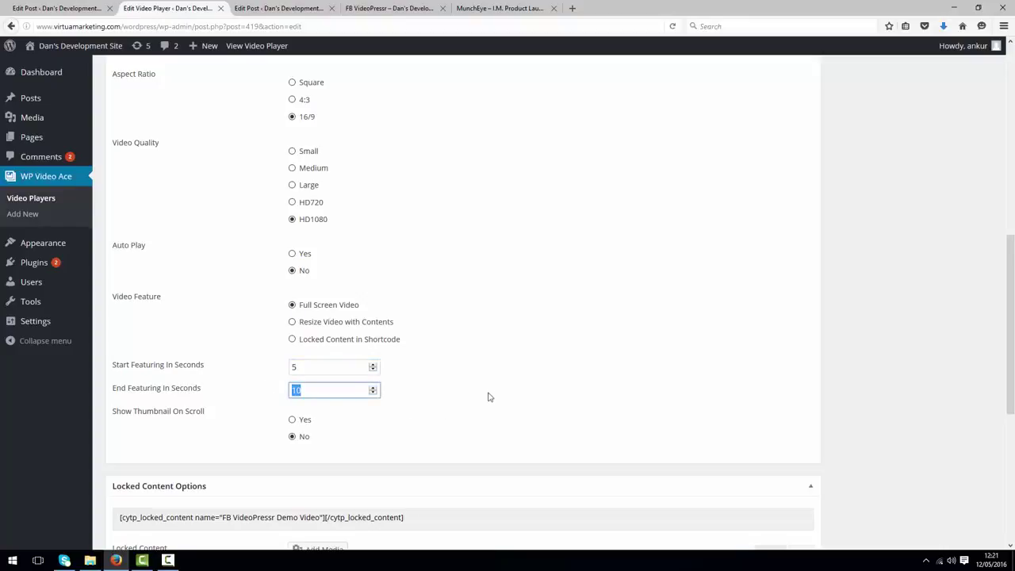
pyautogui.doubleClick(348, 368)
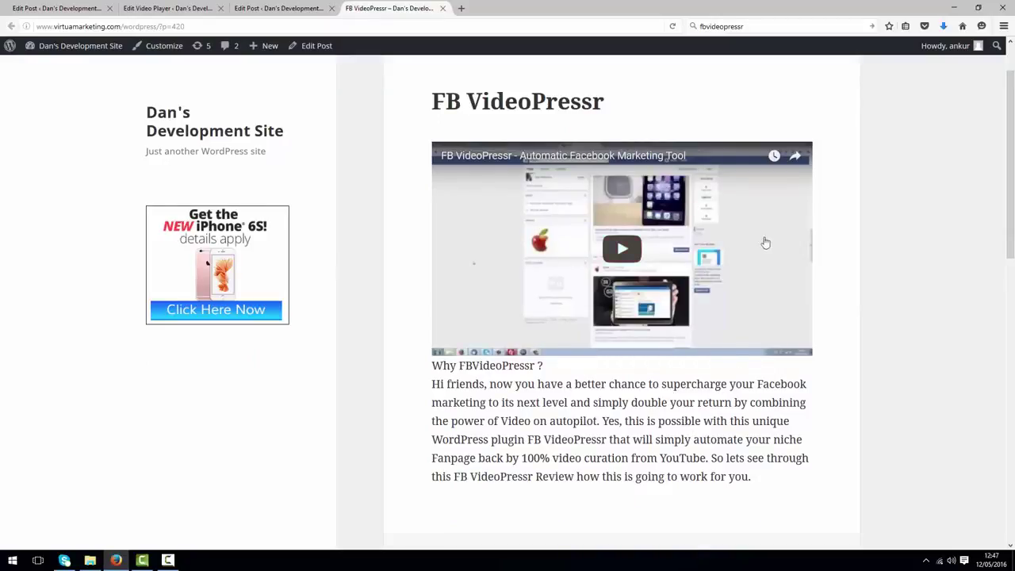
# Step: Play the embedded video on the published FB VideoPressr post to test its full-screen feature
pyautogui.click(621, 248)
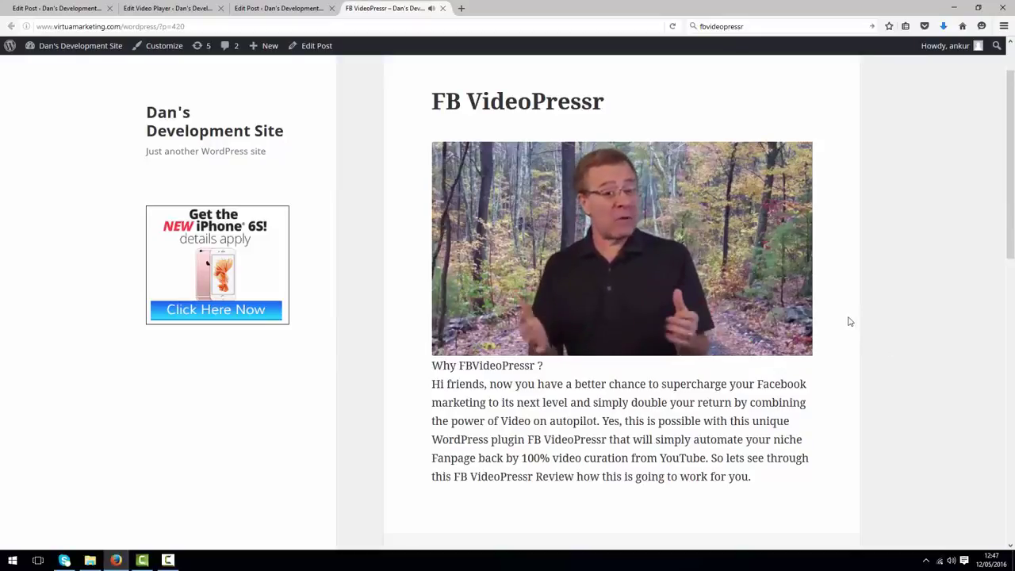
pyautogui.click(794, 344)
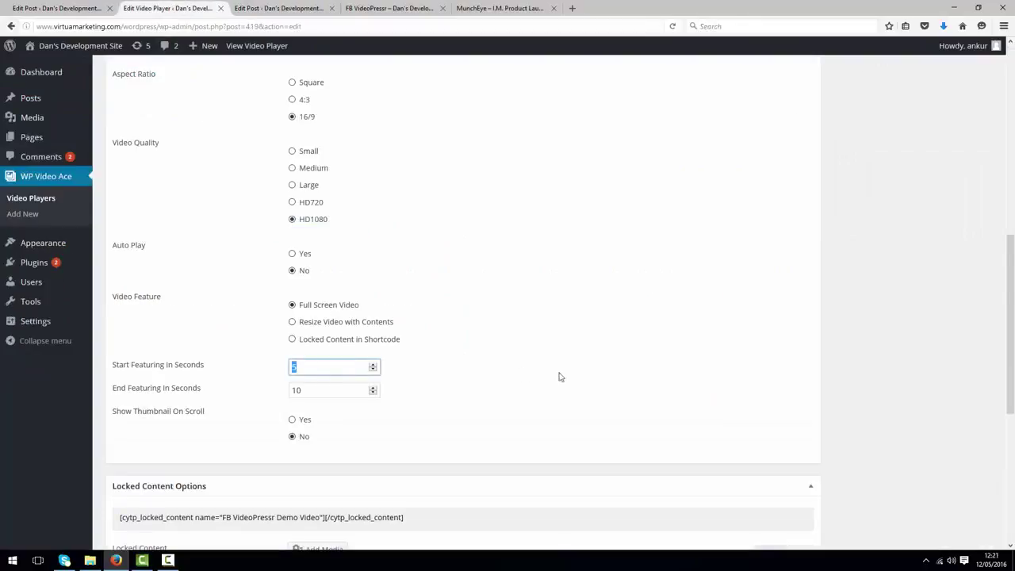
# Step: Check the End Featuring In Seconds value in the video player's settings again
pyautogui.click(561, 377)
pyautogui.doubleClick(332, 395)
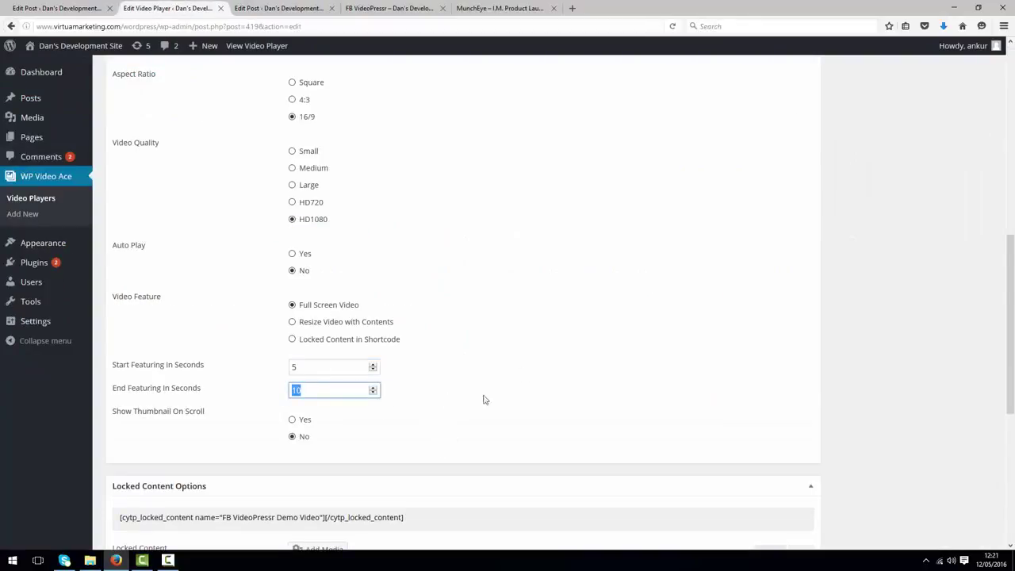
pyautogui.click(491, 333)
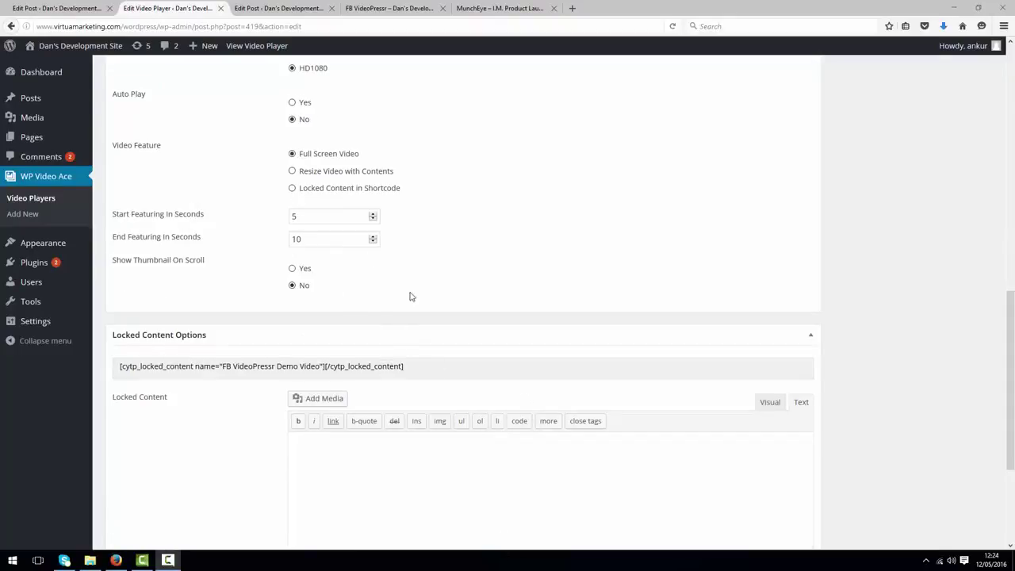
# Step: Switch to the published FB VideoPressr post and select all the article text beneath the video
pyautogui.click(385, 8)
pyautogui.click(798, 483)
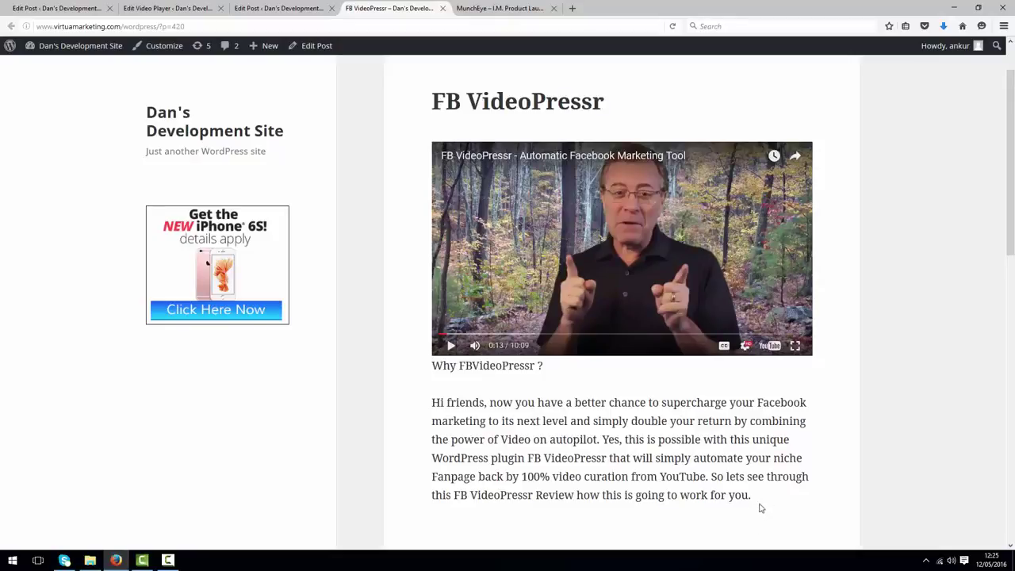
pyautogui.moveTo(759, 507); pyautogui.dragTo(434, 372)
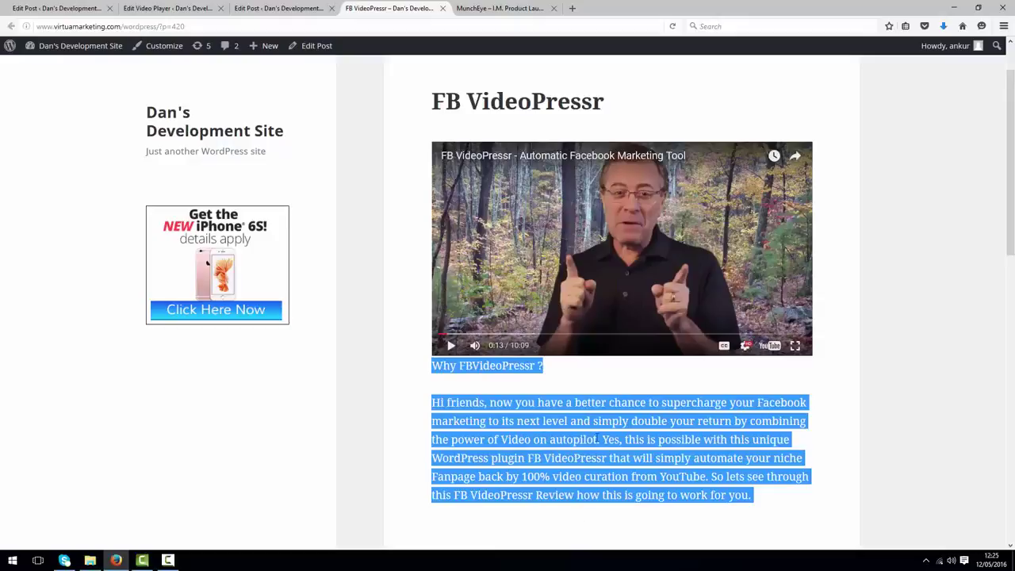
# Step: Copy the "Hi friends" paragraph from the FB VideoPressr post's editor, delete it from the content, and update the post
pyautogui.click(277, 8)
pyautogui.moveTo(500, 301); pyautogui.dragTo(160, 266)
pyautogui.hotkey('ctrl', 'c')
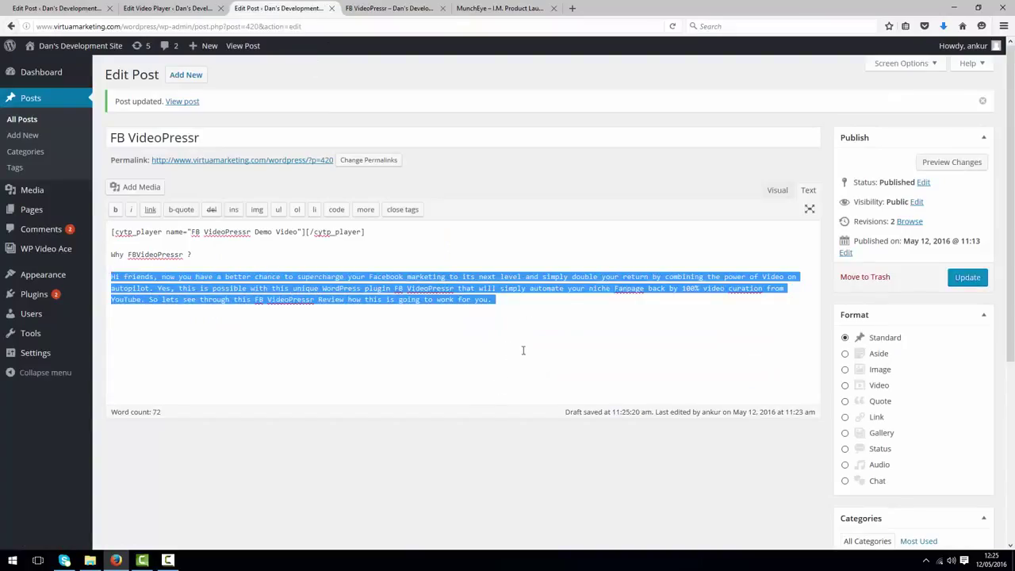
pyautogui.press('BackSpace')
pyautogui.press('BackSpace')
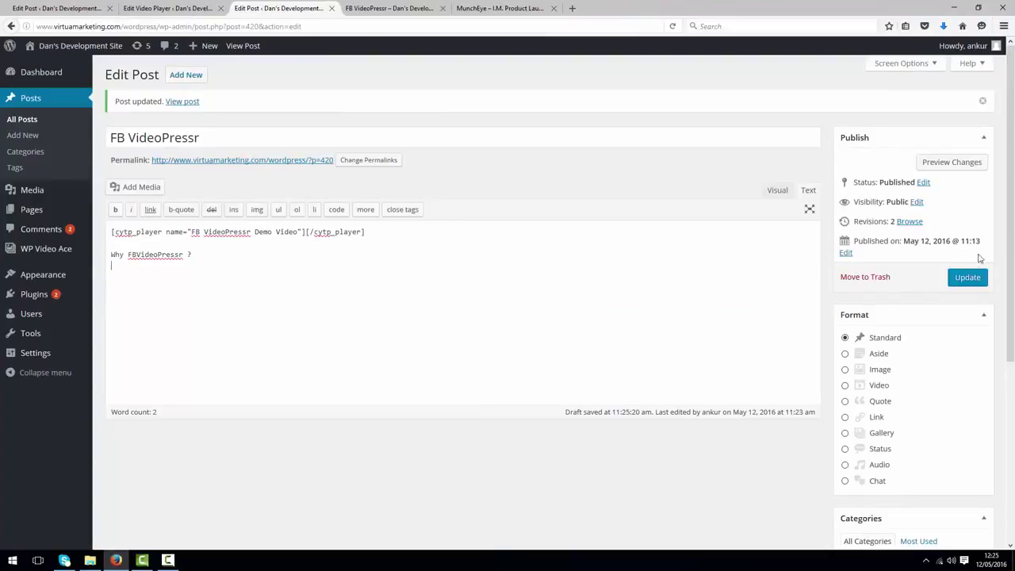
pyautogui.click(967, 278)
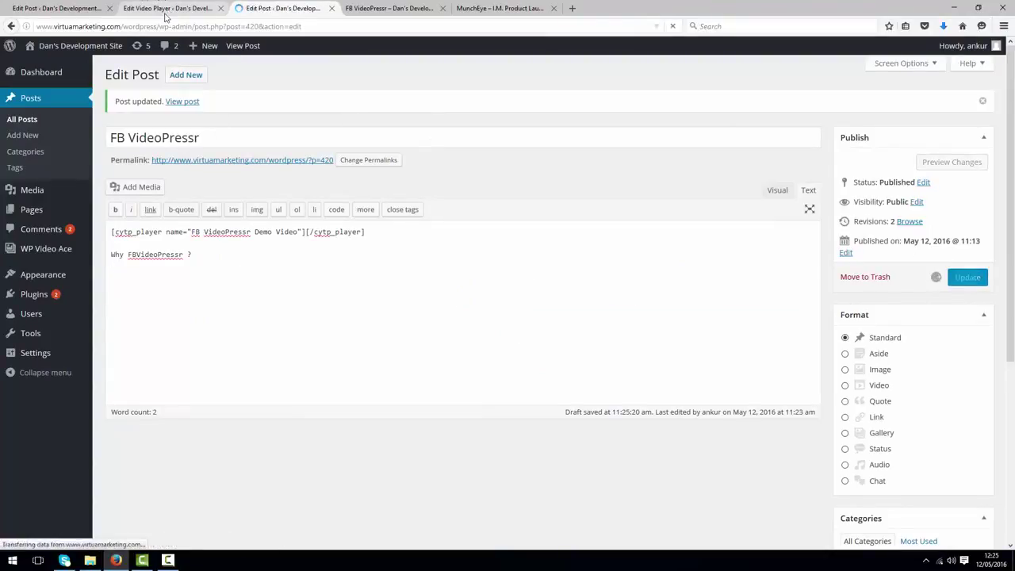
# Step: Paste the copied paragraph into the Locked Content of the FB VideoPressr Demo Video player
pyautogui.click(165, 11)
pyautogui.scroll(-3, 301, 313)
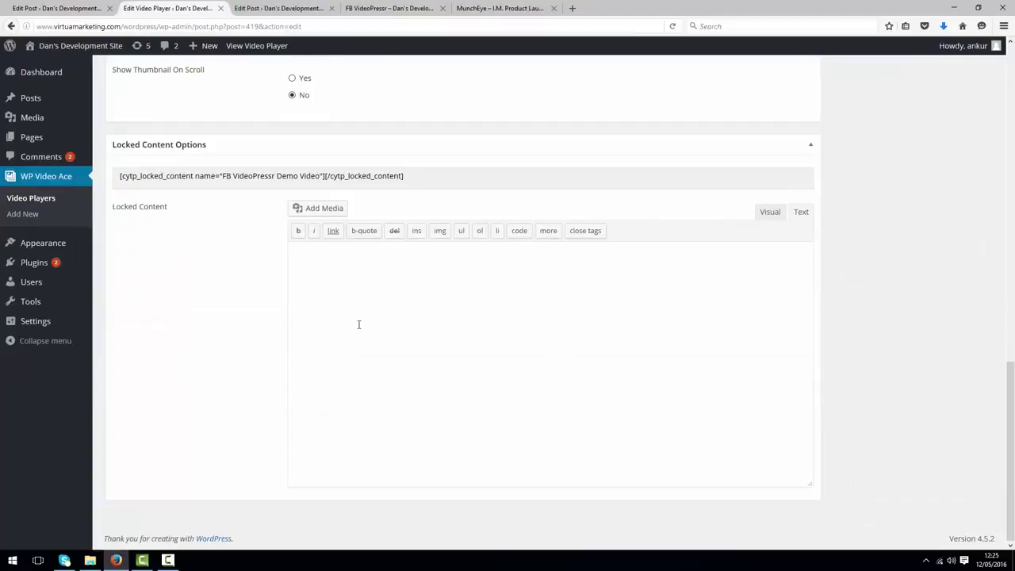
pyautogui.click(386, 321)
pyautogui.hotkey('ctrl', 'v')
pyautogui.scroll(4, 570, 360)
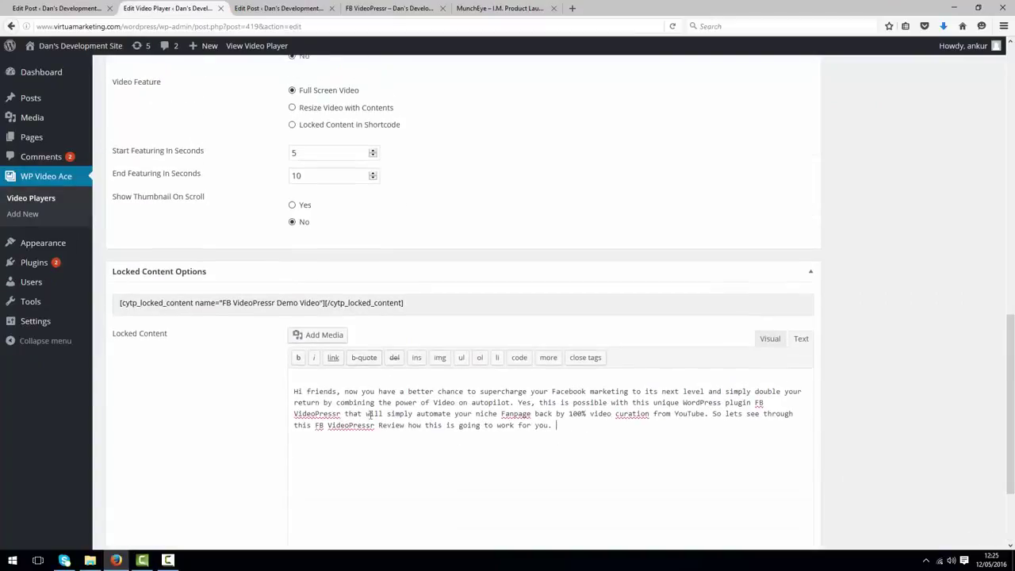
# Step: Copy the player's cytp_locked_content shortcode, paste it below "Why FBVideoPressr ?" in the FB VideoPressr post, and update the post
pyautogui.moveTo(404, 361); pyautogui.dragTo(119, 361)
pyautogui.hotkey('ctrl', 'c')
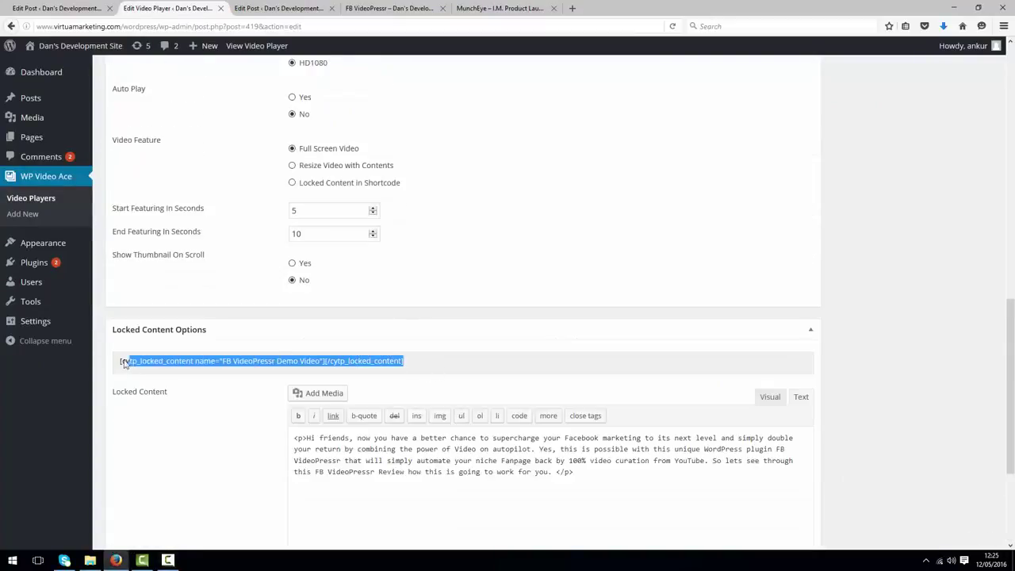
pyautogui.click(278, 8)
pyautogui.click(388, 8)
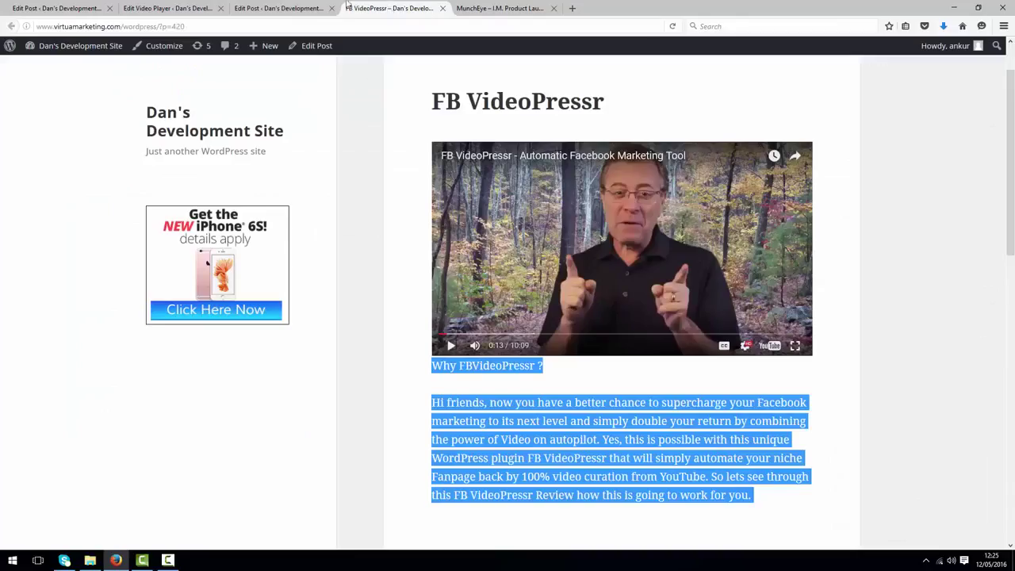
pyautogui.click(277, 8)
pyautogui.moveTo(195, 254); pyautogui.dragTo(111, 254)
pyautogui.click(206, 295)
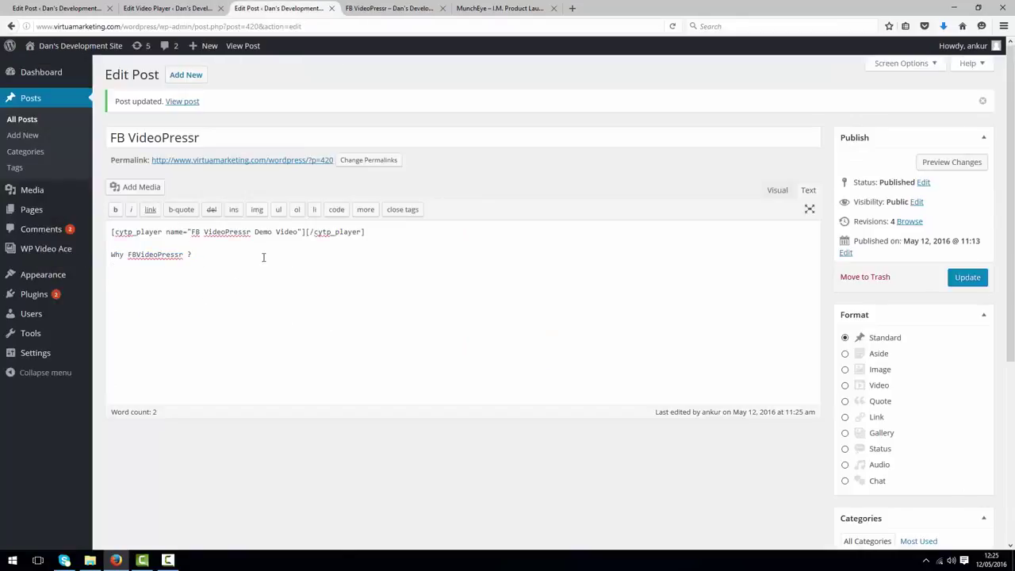
pyautogui.hotkey('ctrl', 'v')
pyautogui.click(969, 278)
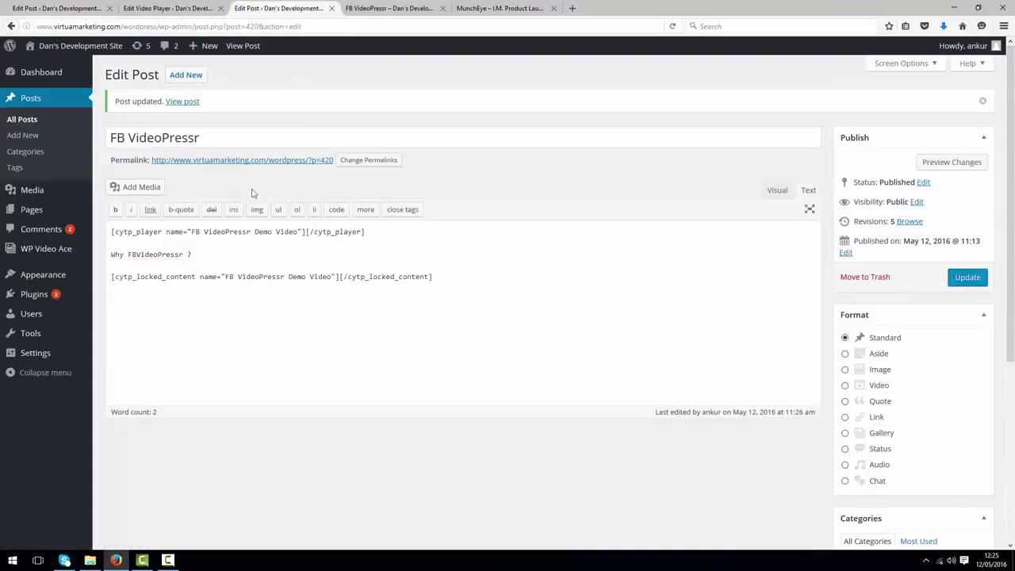
# Step: Set the video player's Video Feature to Locked Content in Shortcode and update the player
pyautogui.click(191, 14)
pyautogui.click(373, 275)
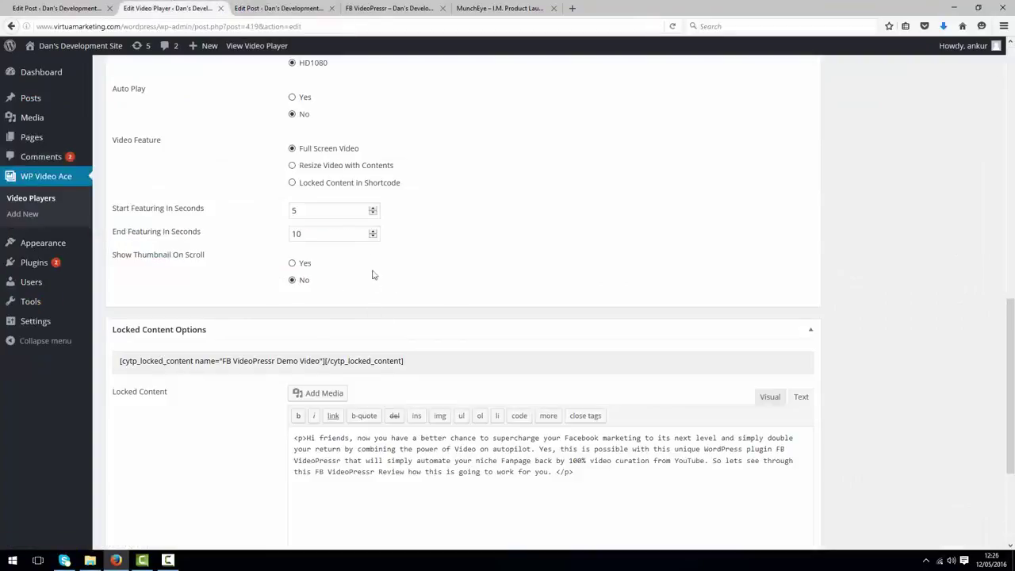
pyautogui.doubleClick(302, 209)
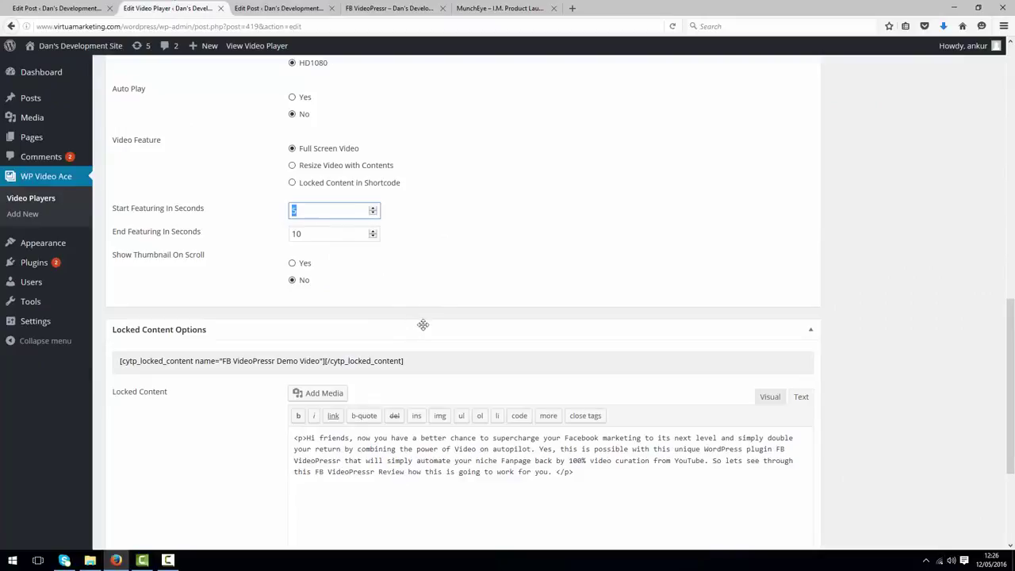
pyautogui.click(292, 183)
pyautogui.scroll(10, 615, 317)
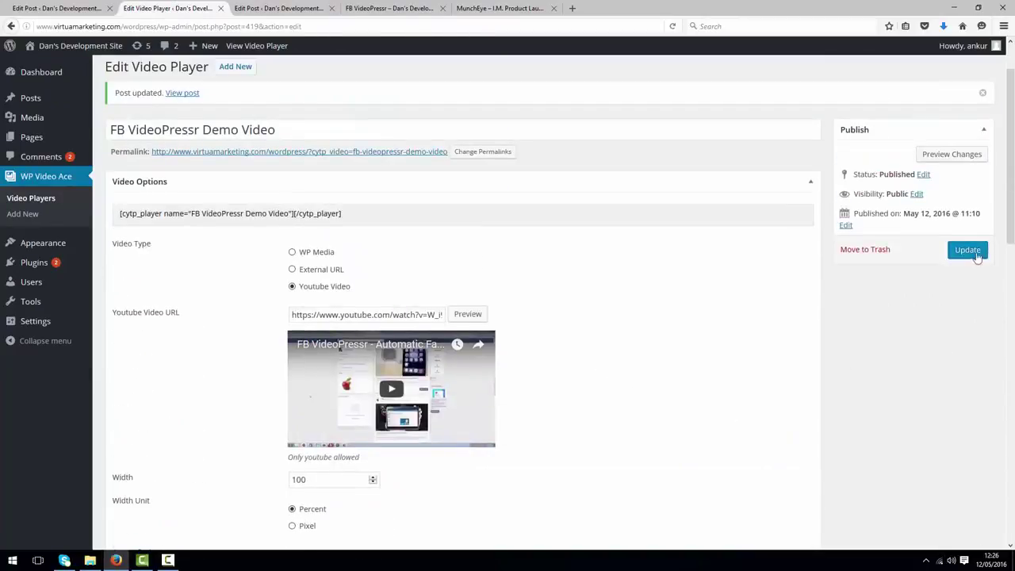
pyautogui.click(976, 251)
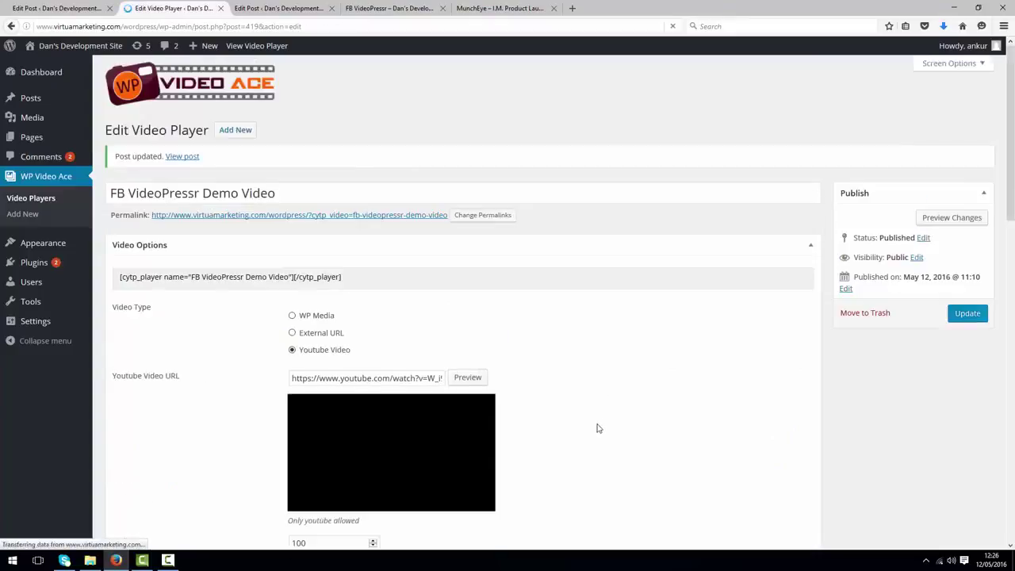
# Step: Review the Video Feature options and the Locked Content text in the player's settings
pyautogui.scroll(-5, 507, 412)
pyautogui.scroll(-5, 501, 409)
pyautogui.moveTo(361, 149); pyautogui.dragTo(306, 150)
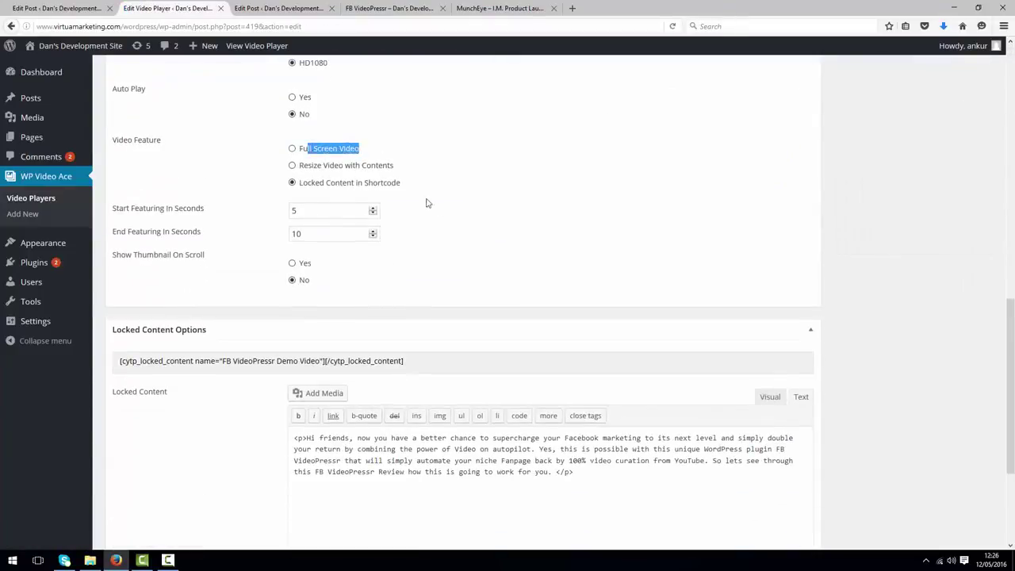
pyautogui.click(434, 203)
pyautogui.moveTo(592, 488); pyautogui.dragTo(270, 419)
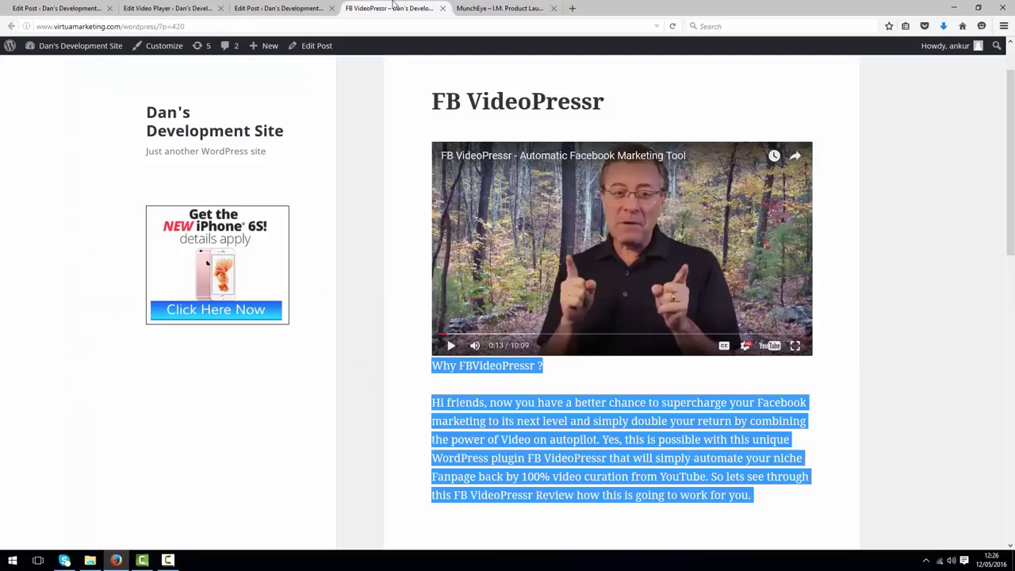
# Step: Reload the published FB VideoPressr post and test the locked content by playing and pausing the embedded video
pyautogui.click(394, 8)
pyautogui.click(673, 27)
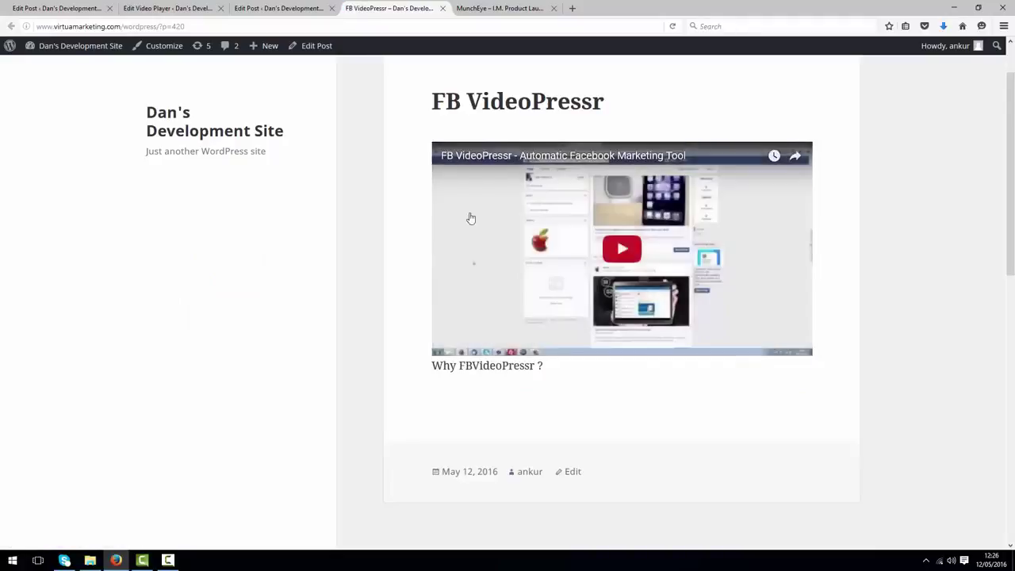
pyautogui.click(626, 249)
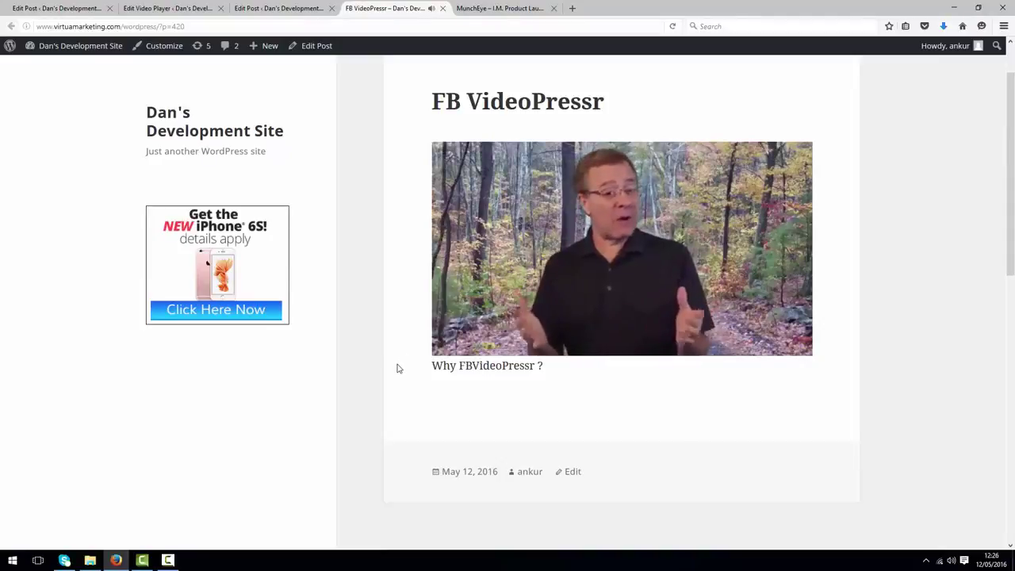
pyautogui.click(467, 326)
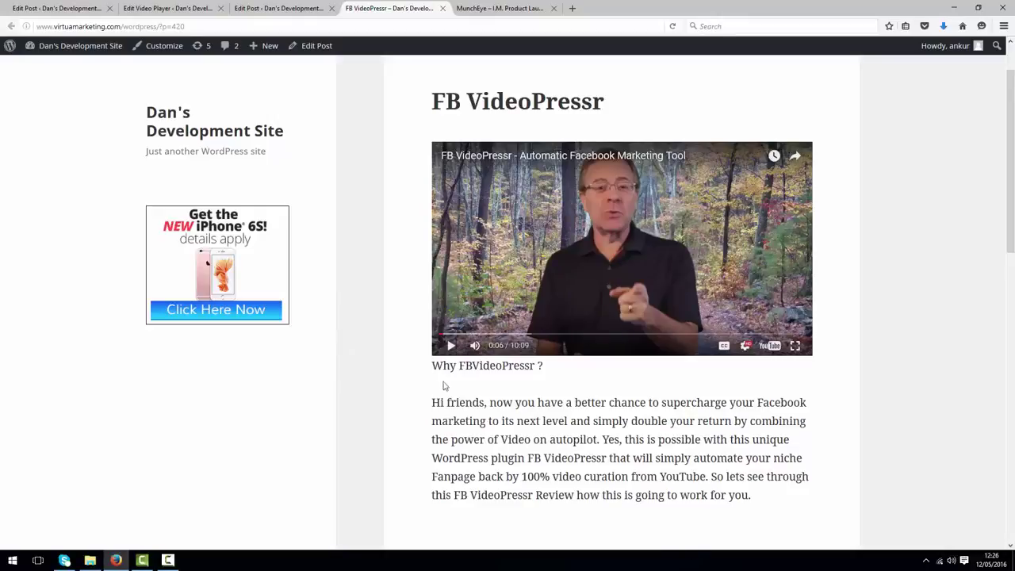
pyautogui.click(449, 348)
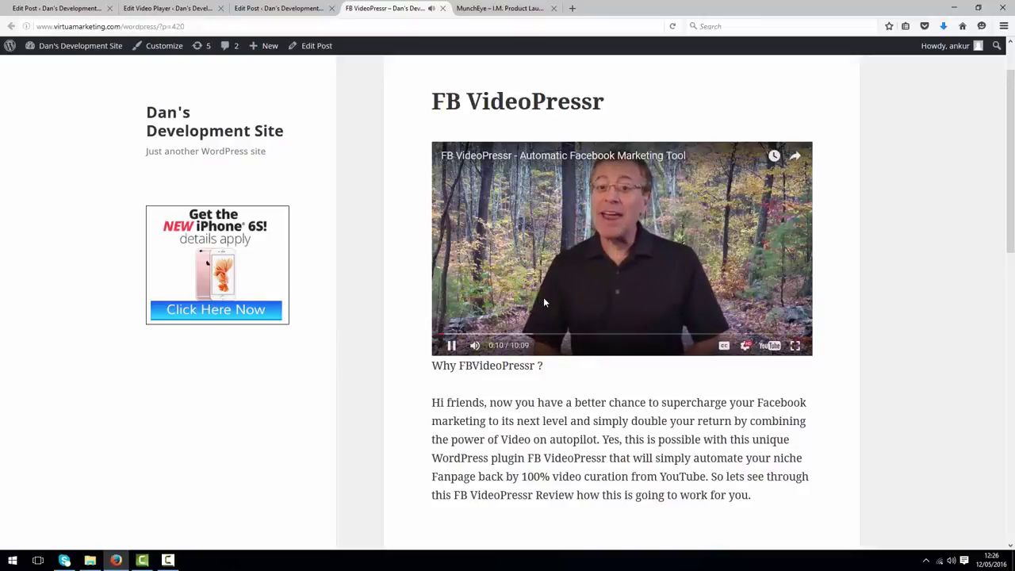
pyautogui.click(451, 347)
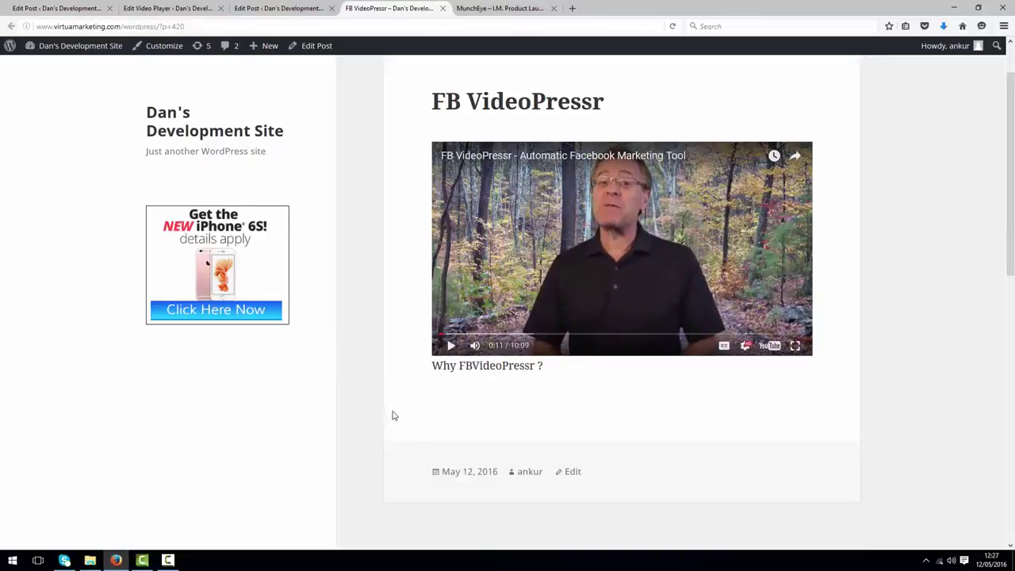
# Step: Compare the locked content shortcode in the player's settings with the one in the post, and check the Start Featuring In Seconds value
pyautogui.click(167, 8)
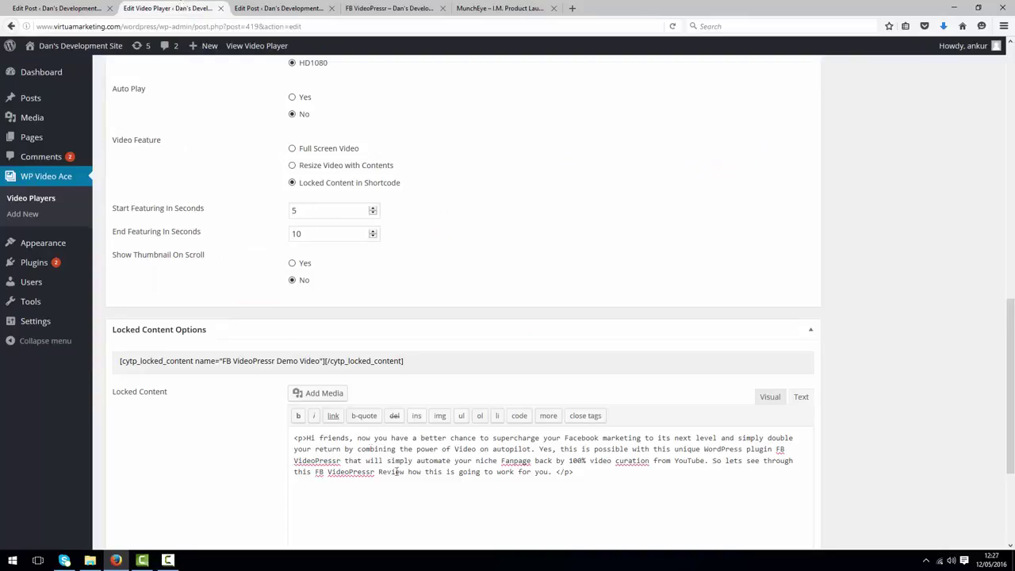
pyautogui.moveTo(433, 363); pyautogui.dragTo(117, 362)
pyautogui.click(276, 8)
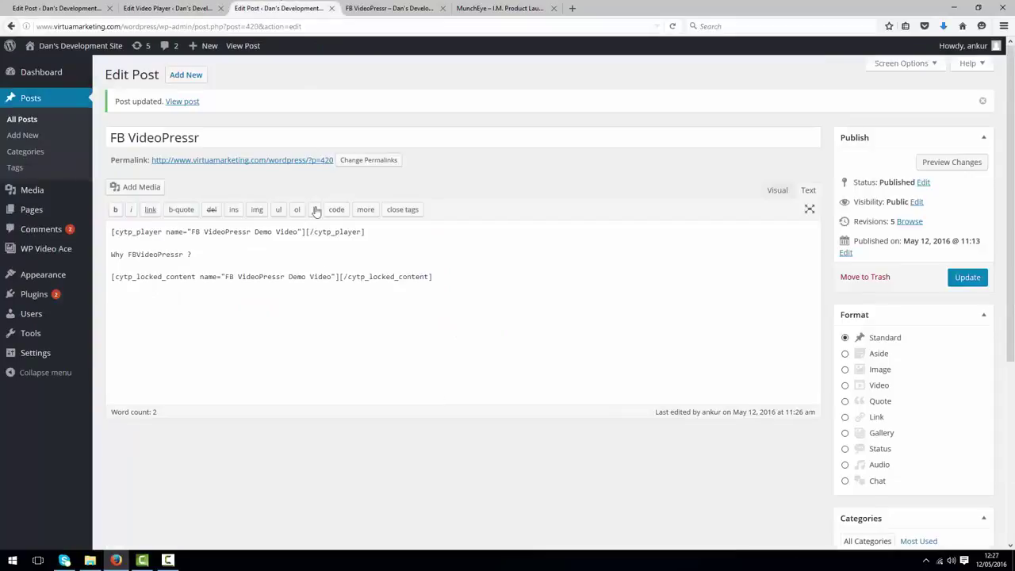
pyautogui.moveTo(456, 281); pyautogui.dragTo(100, 269)
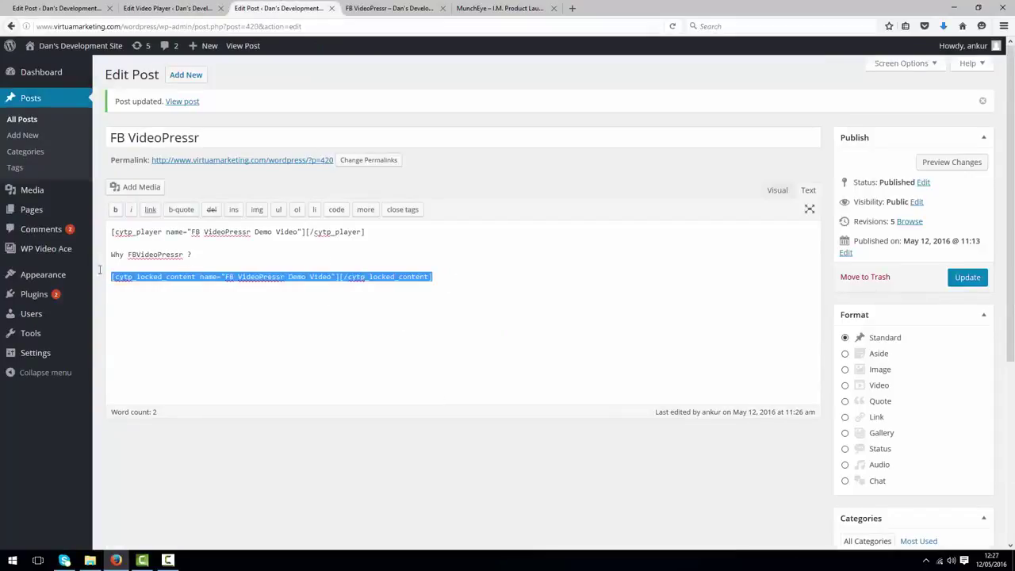
pyautogui.click(160, 7)
pyautogui.click(552, 515)
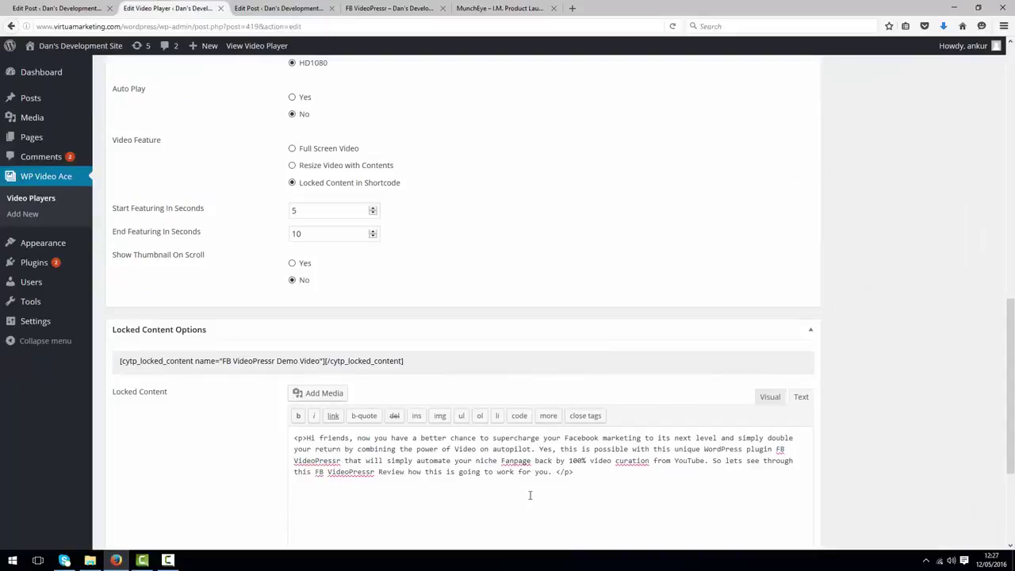
pyautogui.scroll(-1, 525, 492)
pyautogui.scroll(1, 535, 509)
pyautogui.moveTo(325, 208); pyautogui.dragTo(268, 216)
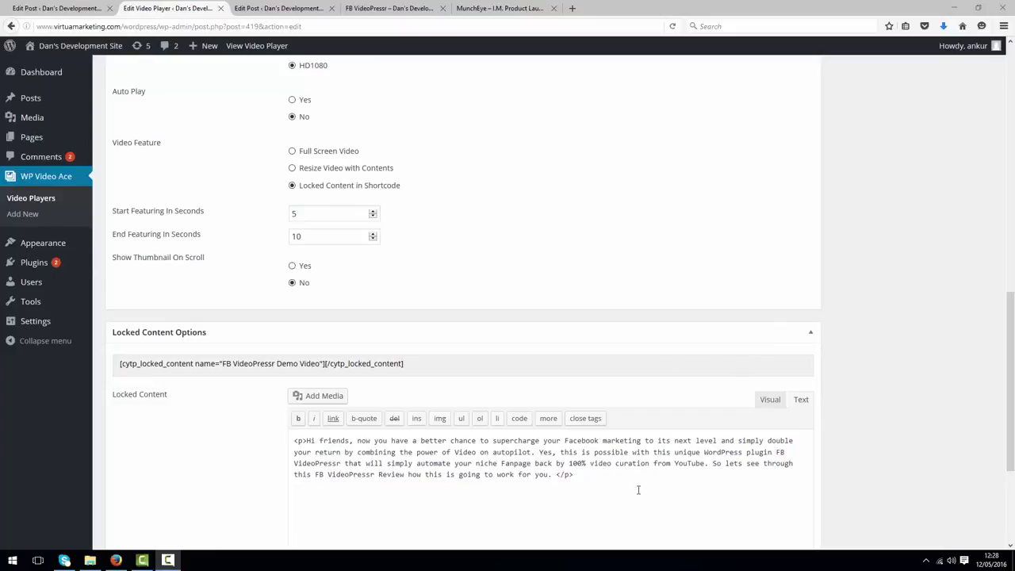
# Step: Replace the Locked Content text with the HTML code of the linked, centred Trendpressr Pro banner and update the player
pyautogui.moveTo(639, 490); pyautogui.dragTo(146, 418)
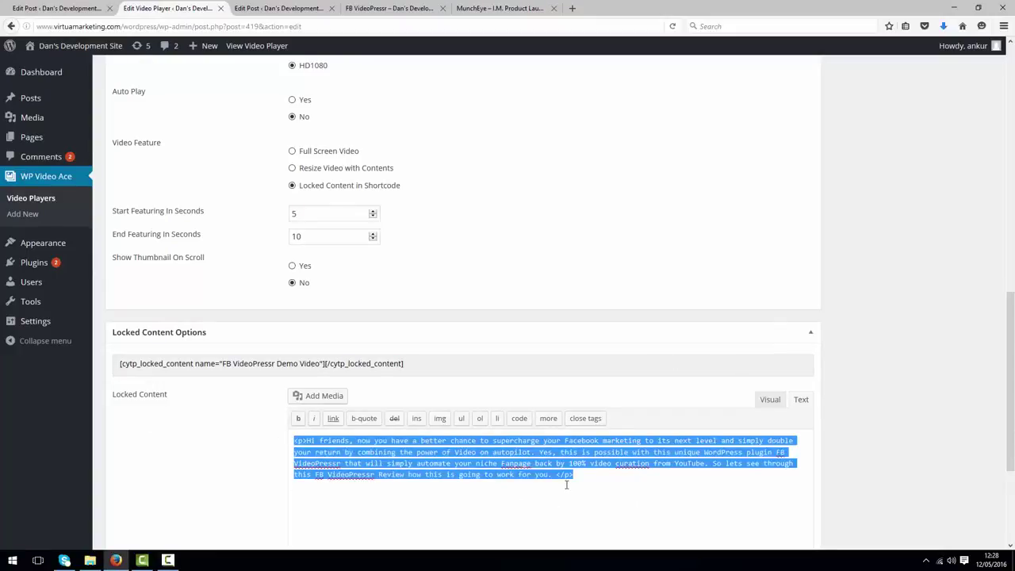
pyautogui.write('<p><a href="https://www.jvzoo.com/b/0/160163/15"><img class="aligncenter" src="http://i.jvzoo.com/0/160163/15" alt="Trendpressr Pro" border="0" /></a></p>')
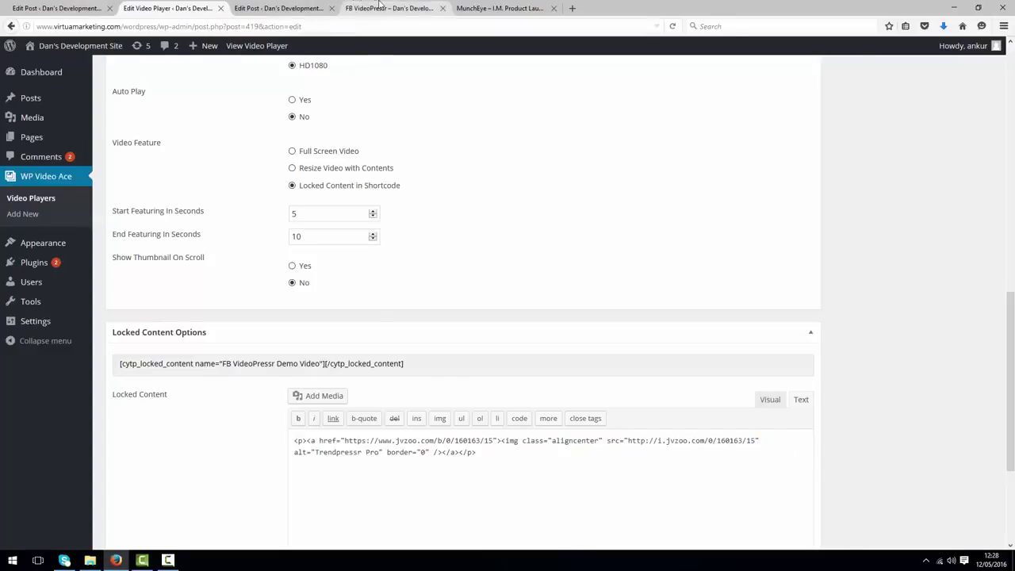
pyautogui.click(389, 8)
pyautogui.click(167, 8)
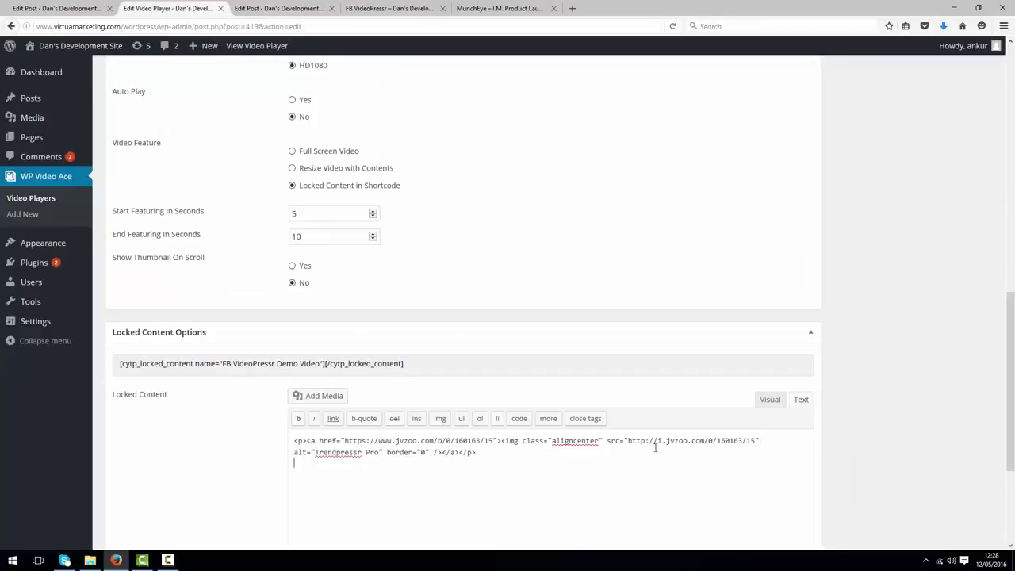
pyautogui.scroll(-5, 824, 453)
pyautogui.scroll(10, 883, 335)
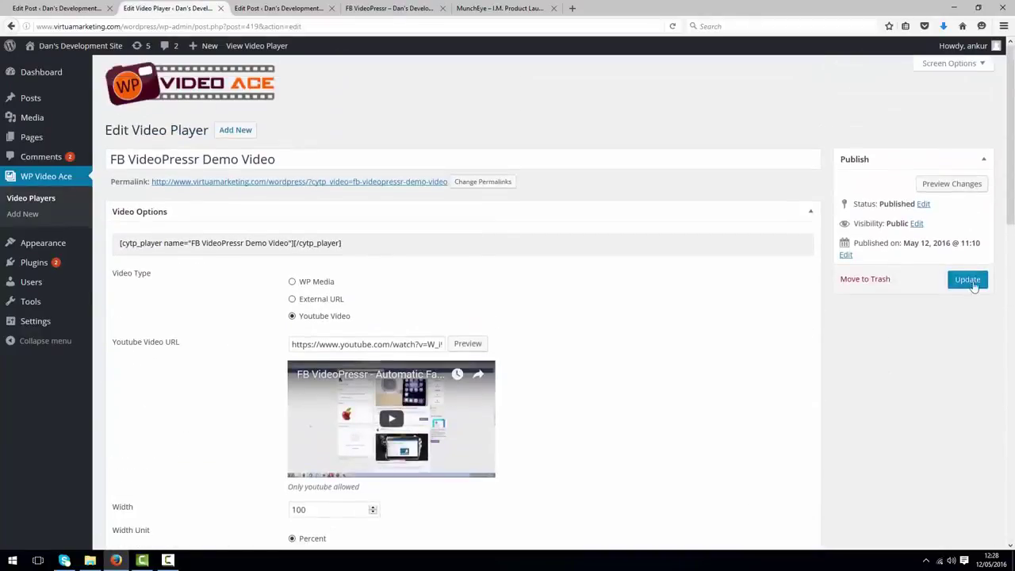
pyautogui.click(968, 279)
# Step: Set Video Feature to Resize Video with Contents, content position to Right and Resize Percentage to 60, and update the player
pyautogui.scroll(-10, 595, 410)
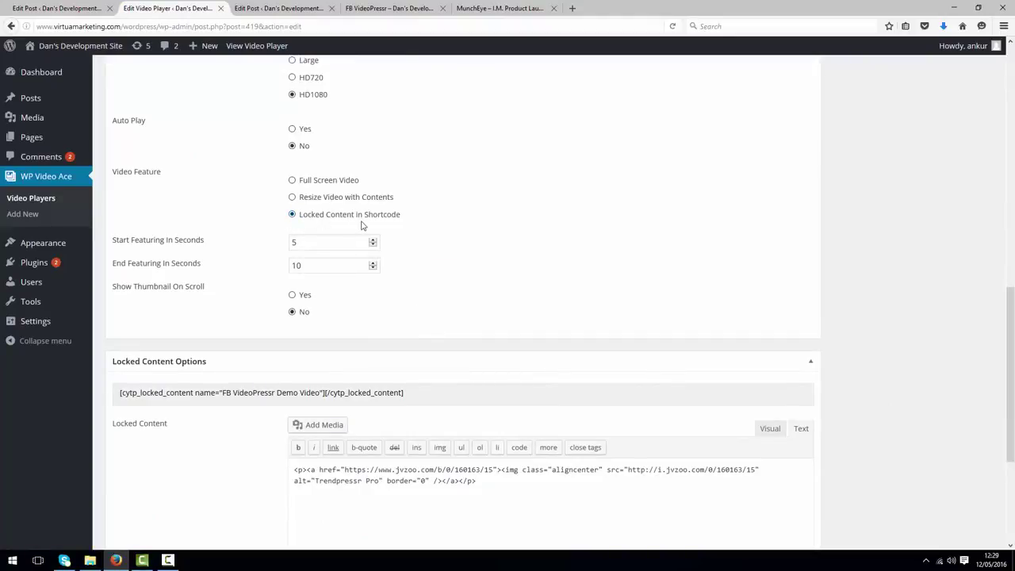
pyautogui.click(292, 197)
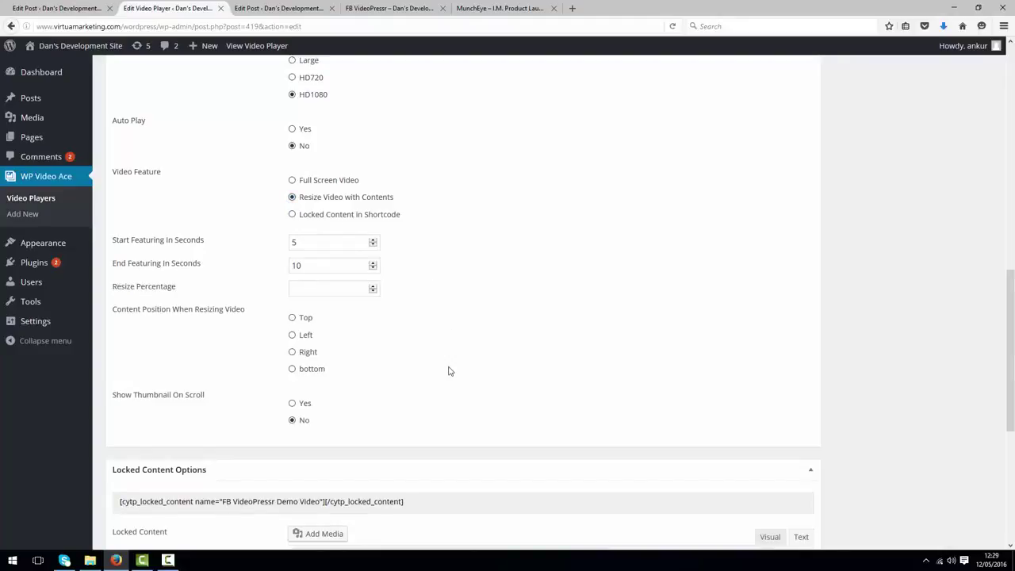
pyautogui.click(292, 353)
pyautogui.click(310, 287)
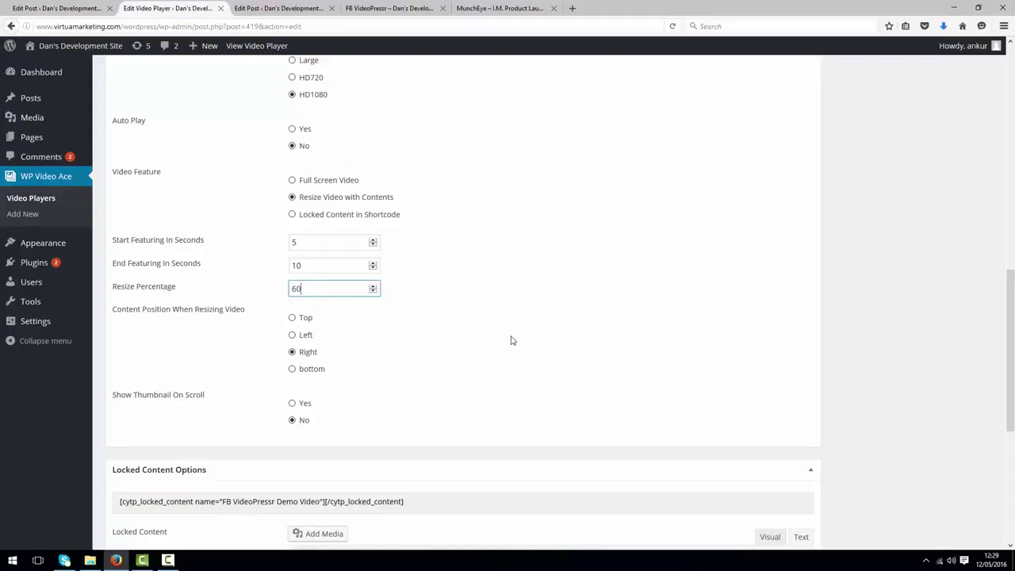
pyautogui.scroll(3, 405, 460)
pyautogui.scroll(-5, 512, 464)
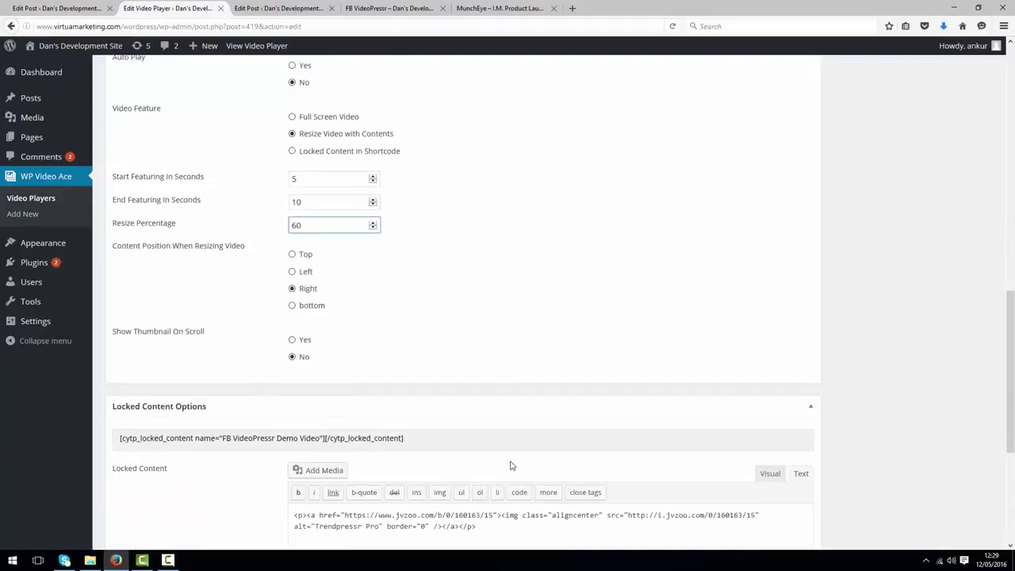
pyautogui.scroll(10, 780, 381)
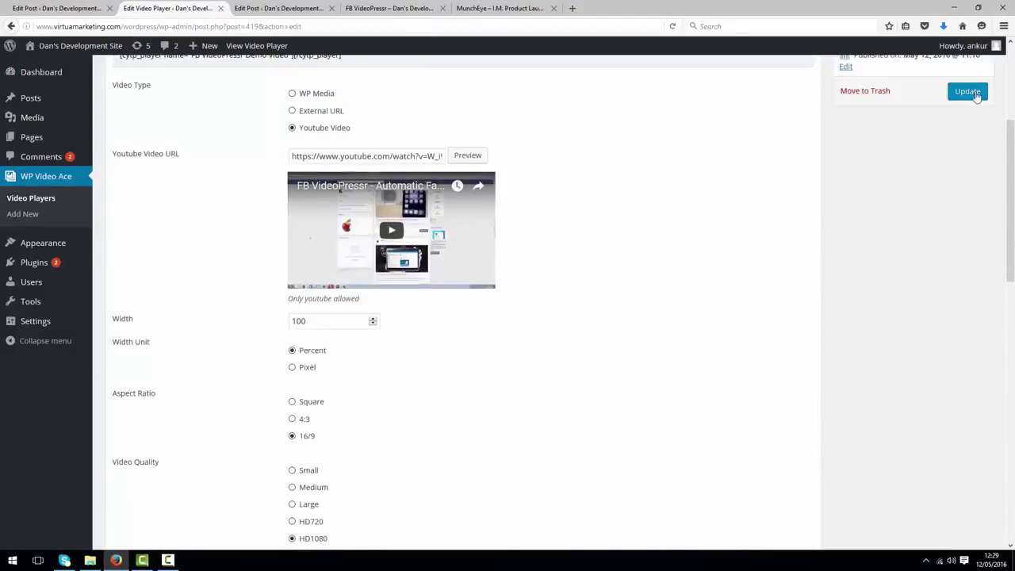
pyautogui.click(967, 91)
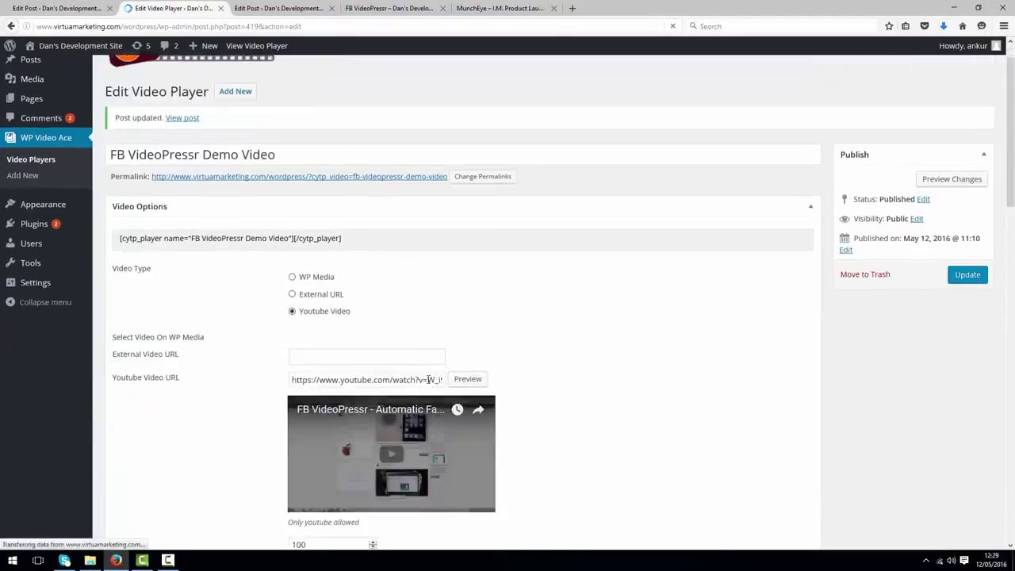
# Step: Check the saved resize settings, reload the published FB VideoPressr post, and test the resized video with its banner by playing and pausing it
pyautogui.scroll(-8, 441, 381)
pyautogui.scroll(-5, 441, 380)
pyautogui.scroll(3, 299, 213)
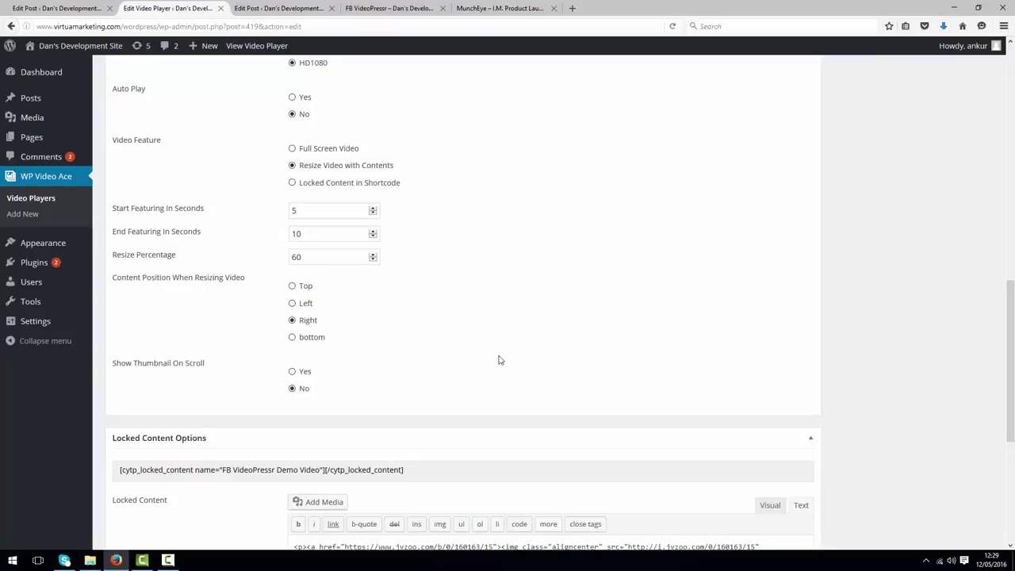
pyautogui.click(389, 8)
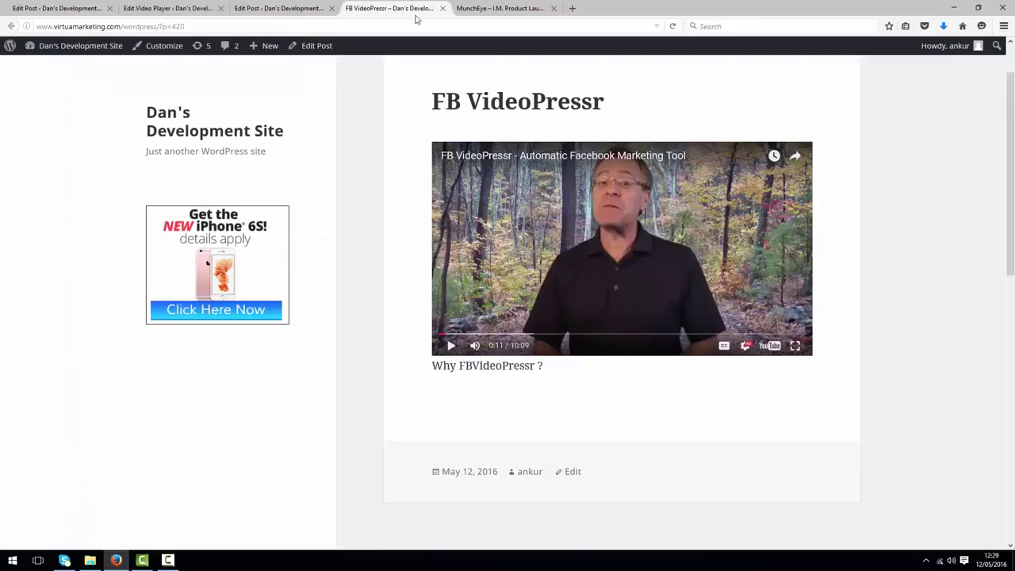
pyautogui.click(672, 26)
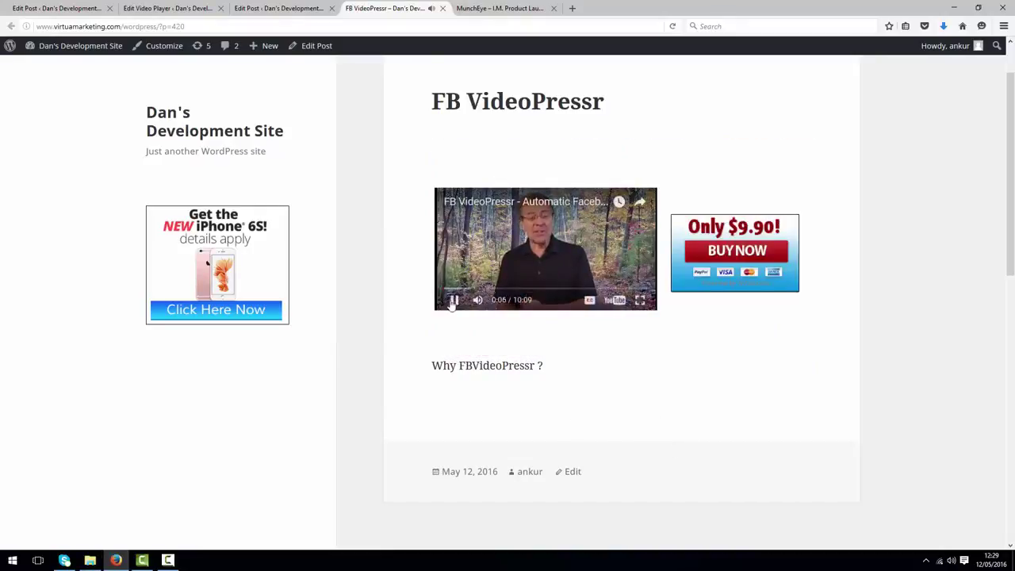
pyautogui.click(452, 303)
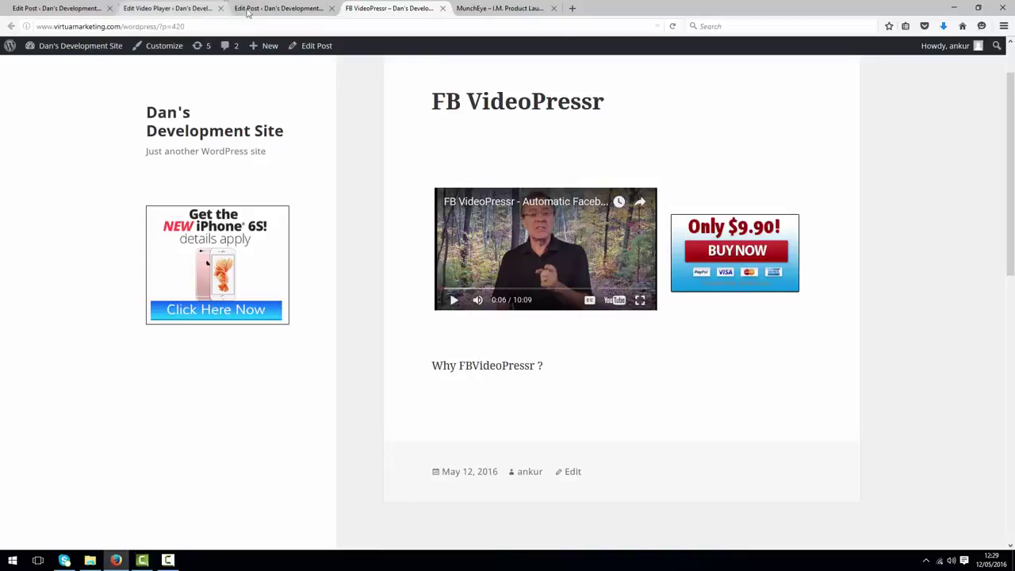
# Step: Go through the Top, Left and Right content positions in the player's resize settings and leave it set to bottom
pyautogui.click(276, 10)
pyautogui.click(174, 8)
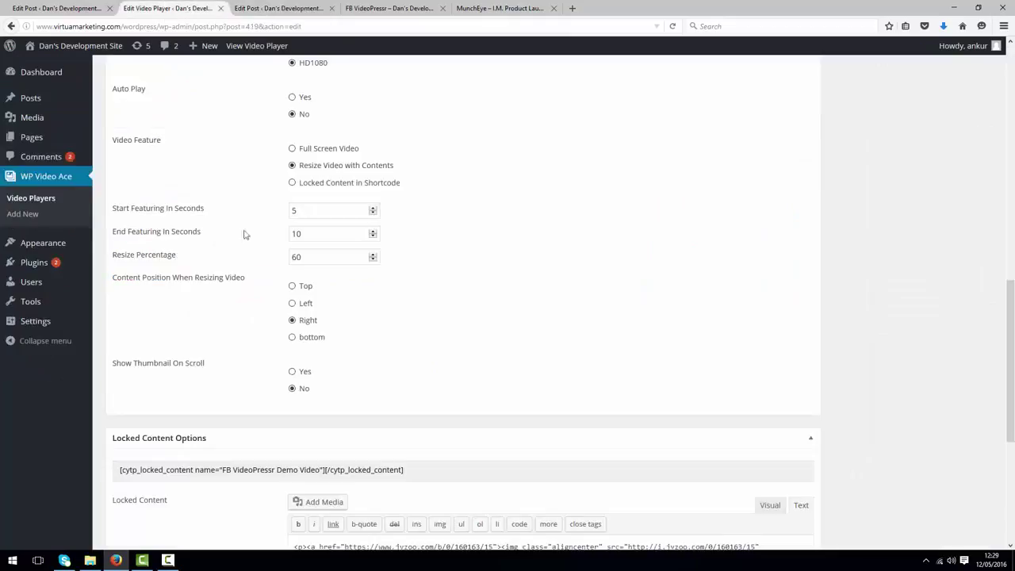
pyautogui.click(292, 286)
pyautogui.click(292, 303)
pyautogui.click(292, 319)
pyautogui.click(292, 337)
pyautogui.scroll(-4, 491, 373)
pyautogui.scroll(4, 467, 337)
pyautogui.press('F10')
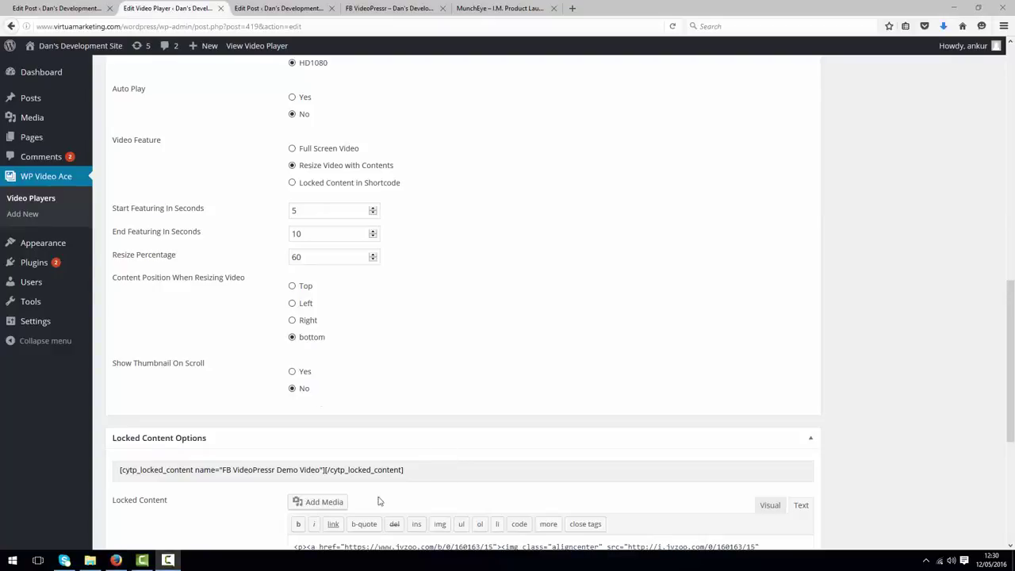
# Step: Enable Show Thumbnail On Scroll with the thumbnail position Bottom Left and update the player
pyautogui.click(293, 371)
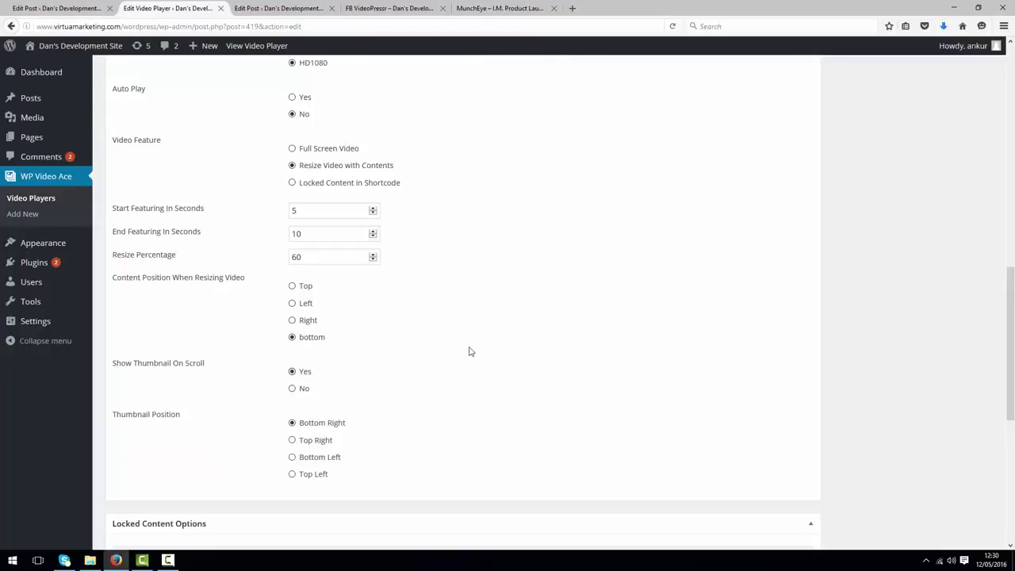
pyautogui.scroll(-3, 468, 349)
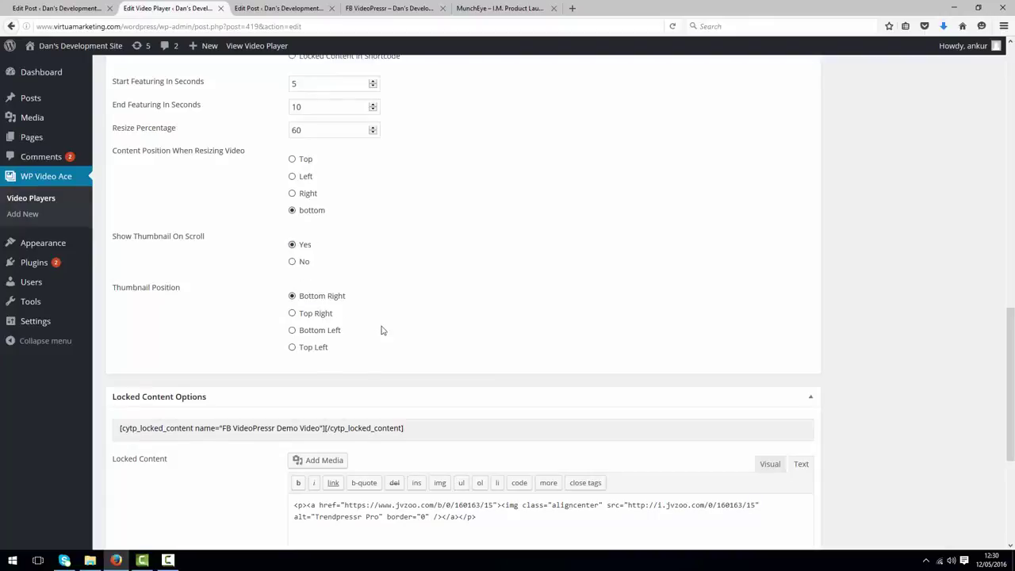
pyautogui.click(292, 348)
pyautogui.scroll(9, 599, 411)
pyautogui.scroll(-9, 476, 372)
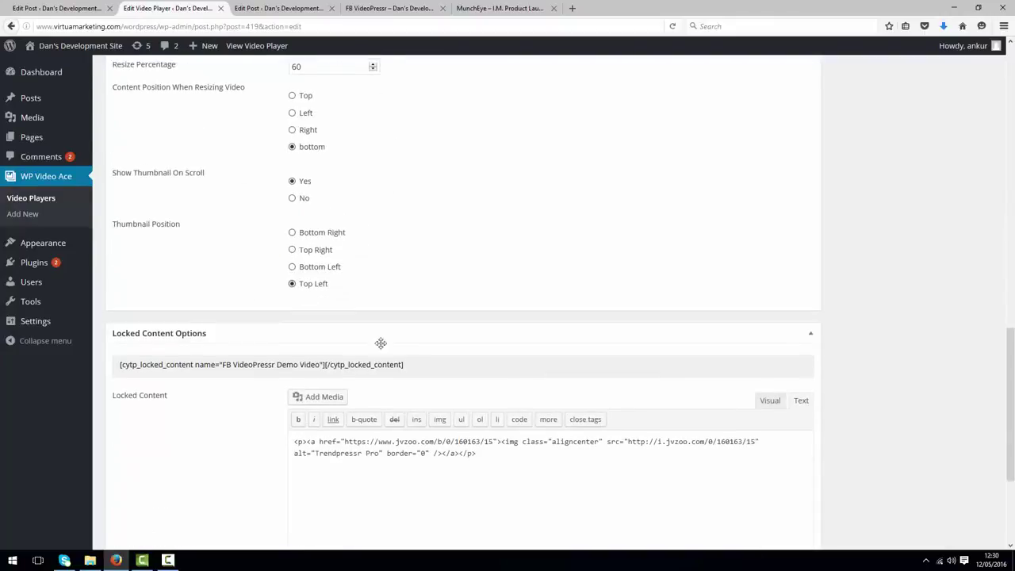
pyautogui.click(293, 266)
pyautogui.scroll(16, 677, 471)
pyautogui.click(967, 123)
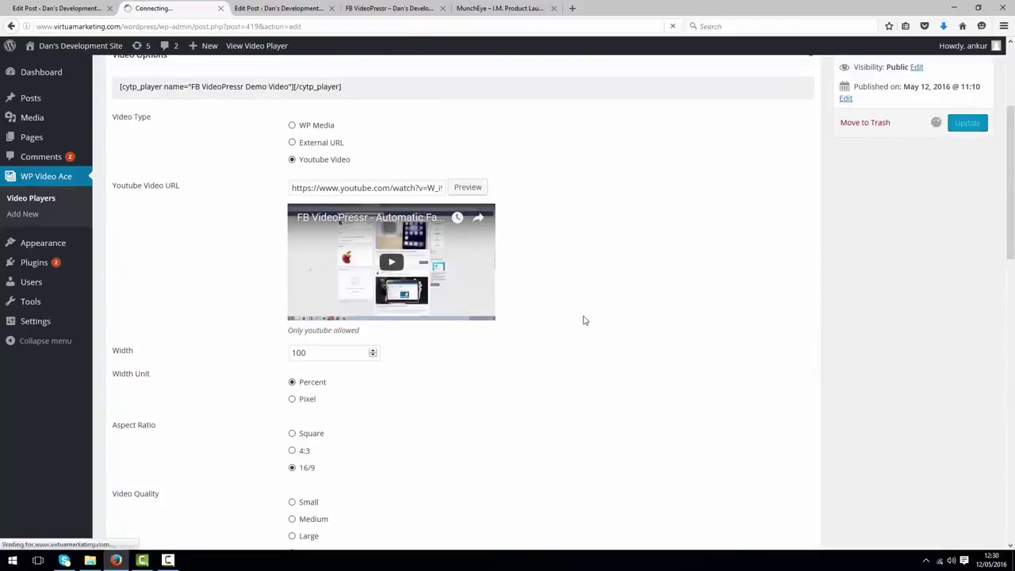
# Step: Test the on-scroll thumbnail in the published FB VideoPressr post while the video plays, and pause the video in the thumbnail
pyautogui.click(408, 8)
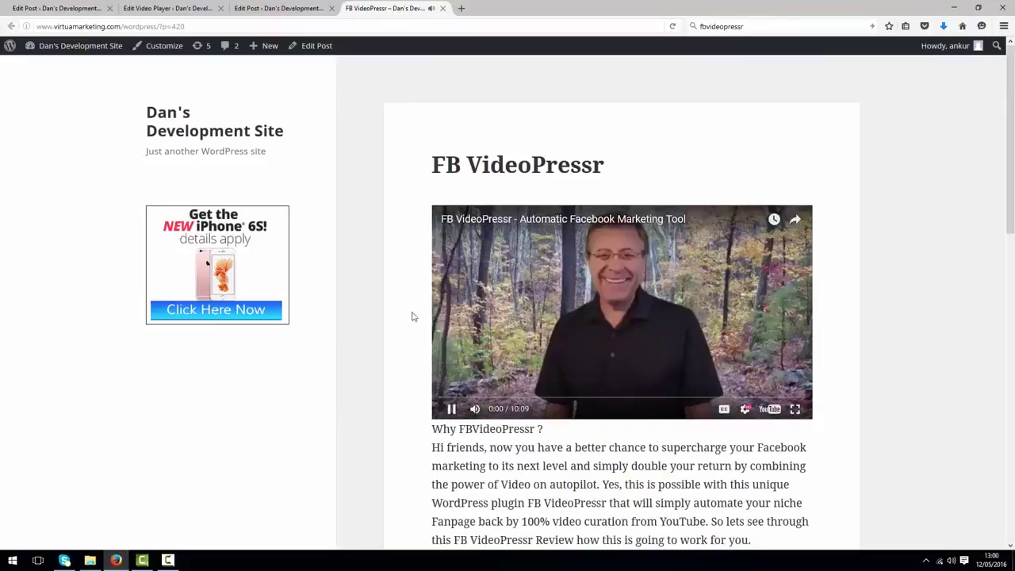
pyautogui.scroll(-5, 410, 314)
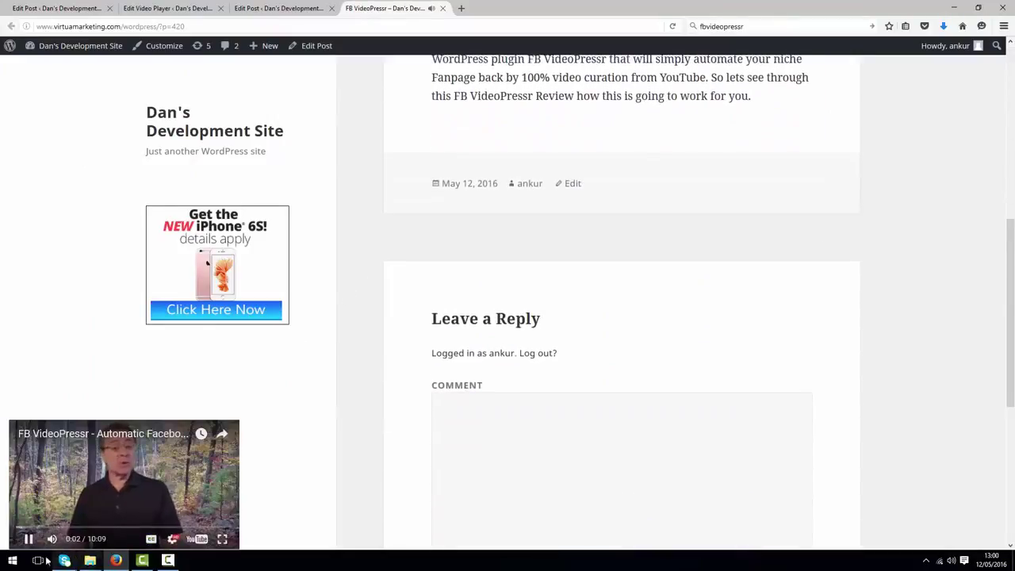
pyautogui.click(28, 539)
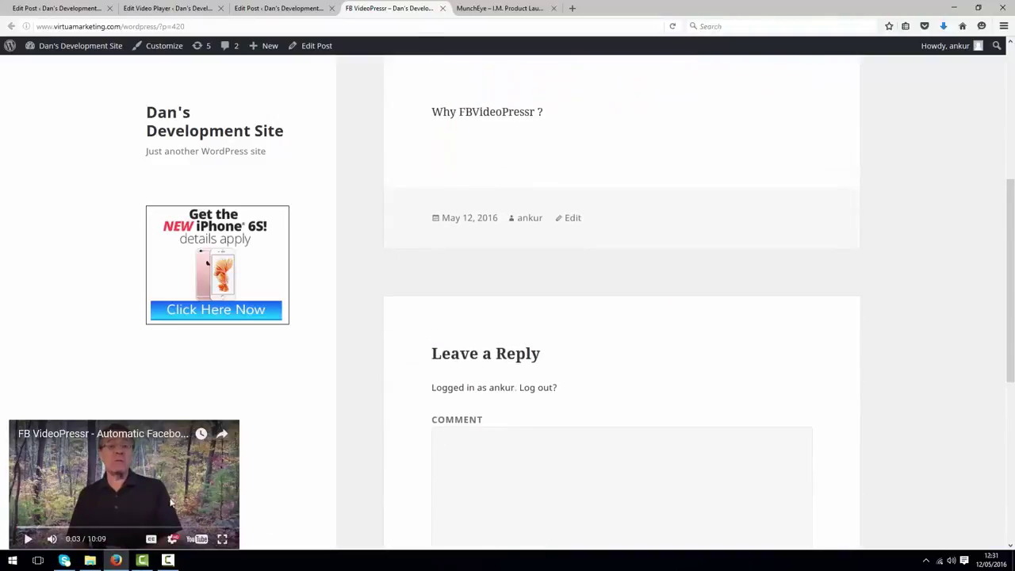
# Step: Return to the FB VideoPressr Demo Video player's settings and review its saved video options
pyautogui.hotkey('ctrl', 'pageup')
pyautogui.hotkey('ctrl', 'pageup')
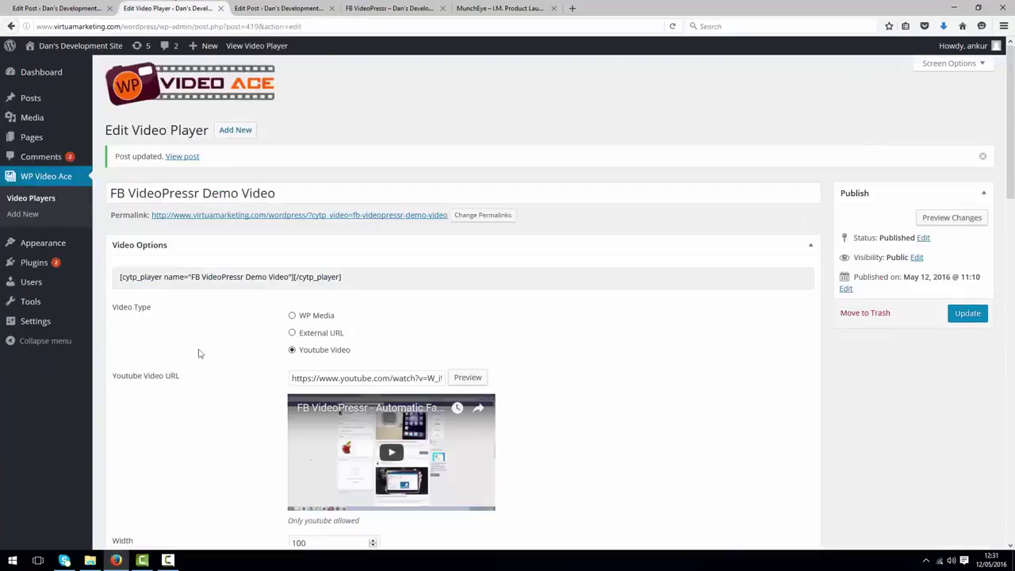
pyautogui.scroll(-3, 236, 444)
pyautogui.scroll(-6, 237, 440)
pyautogui.scroll(1, 270, 444)
pyautogui.scroll(-1, 309, 404)
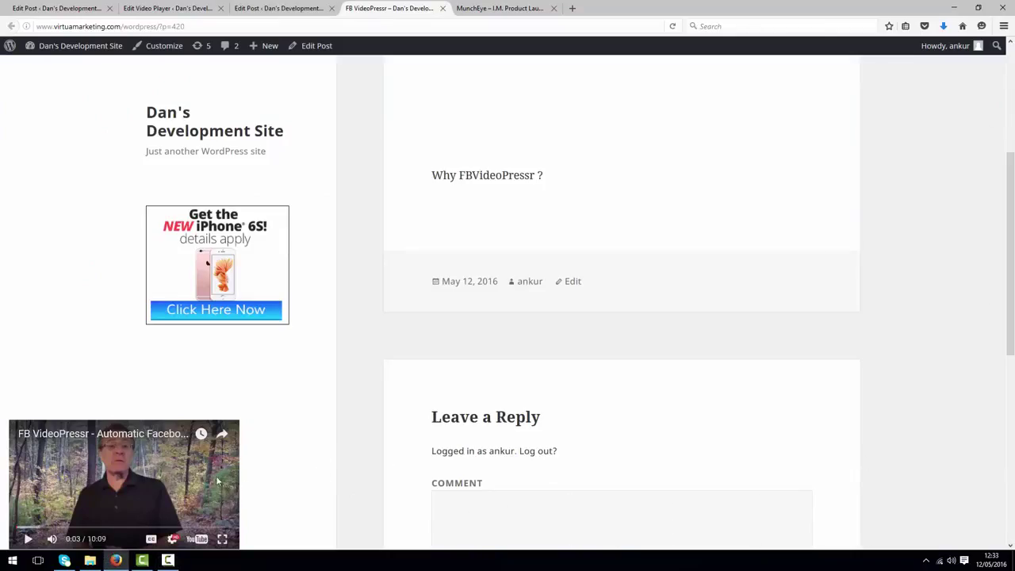
# Step: Resume the post's video in the thumbnail, pause it once the banner is featured, and compare the thumbnail with the full-size player
pyautogui.click(27, 538)
pyautogui.scroll(-5, 310, 429)
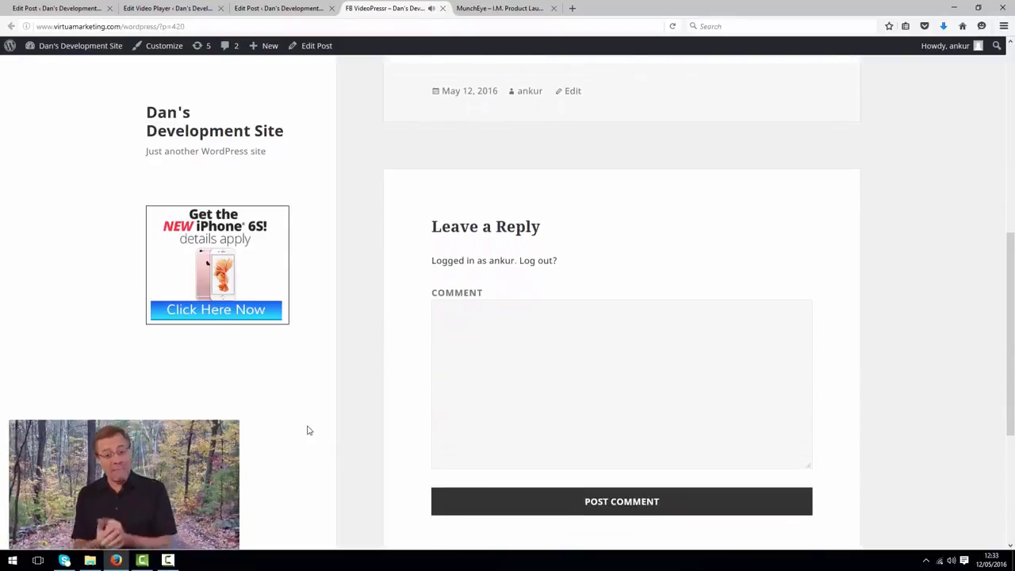
pyautogui.click(31, 510)
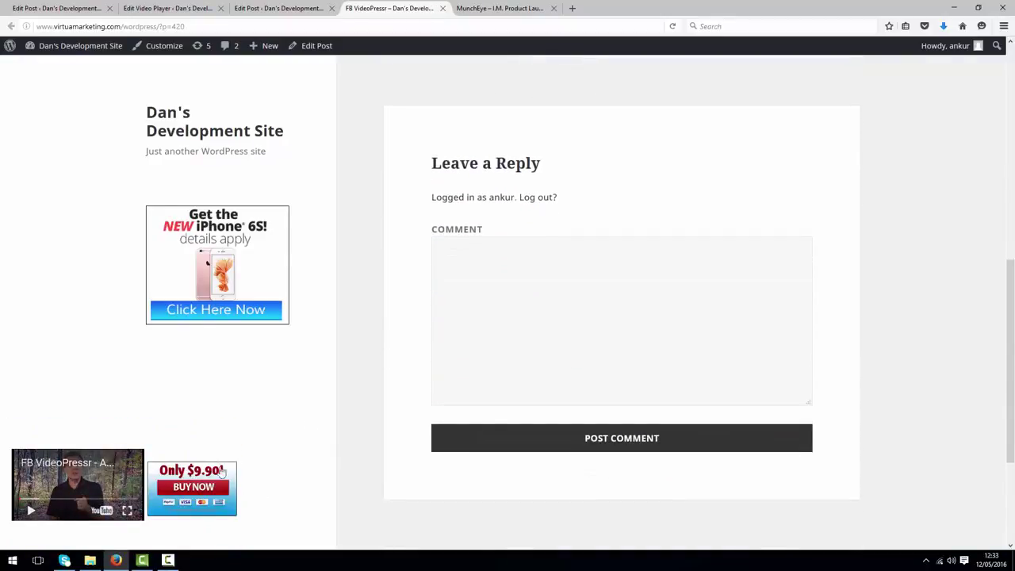
pyautogui.scroll(10, 566, 380)
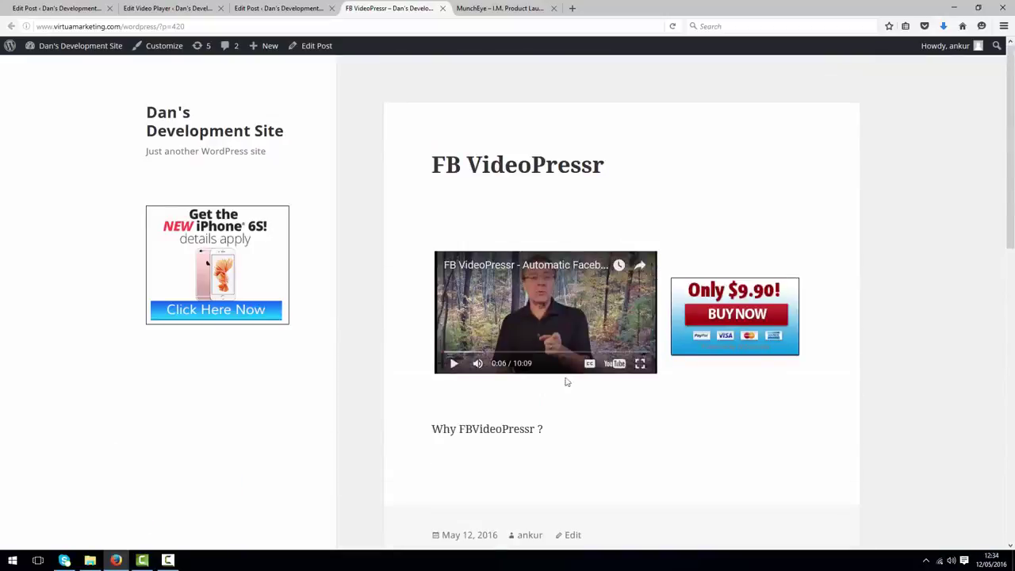
pyautogui.scroll(-5, 166, 470)
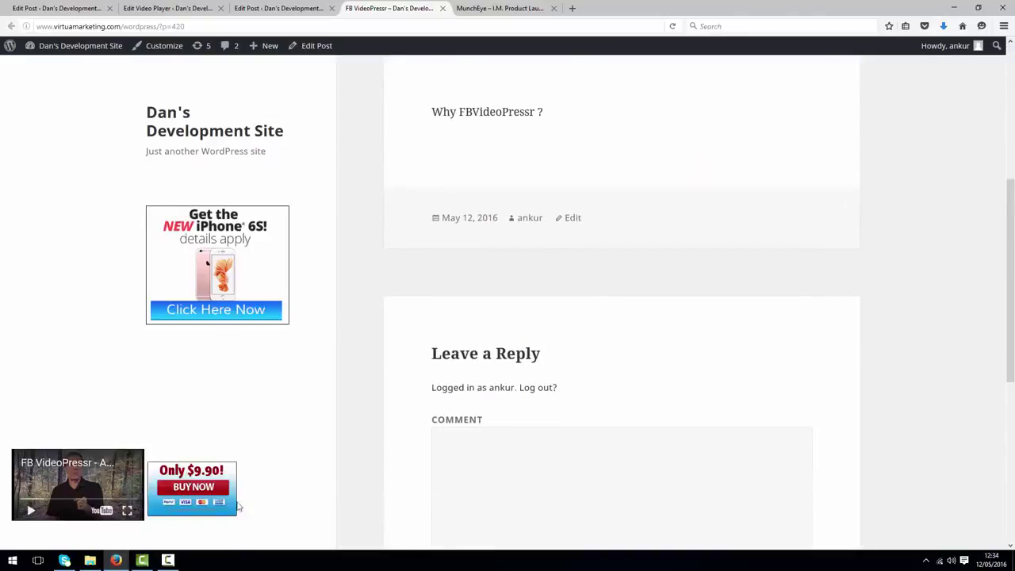